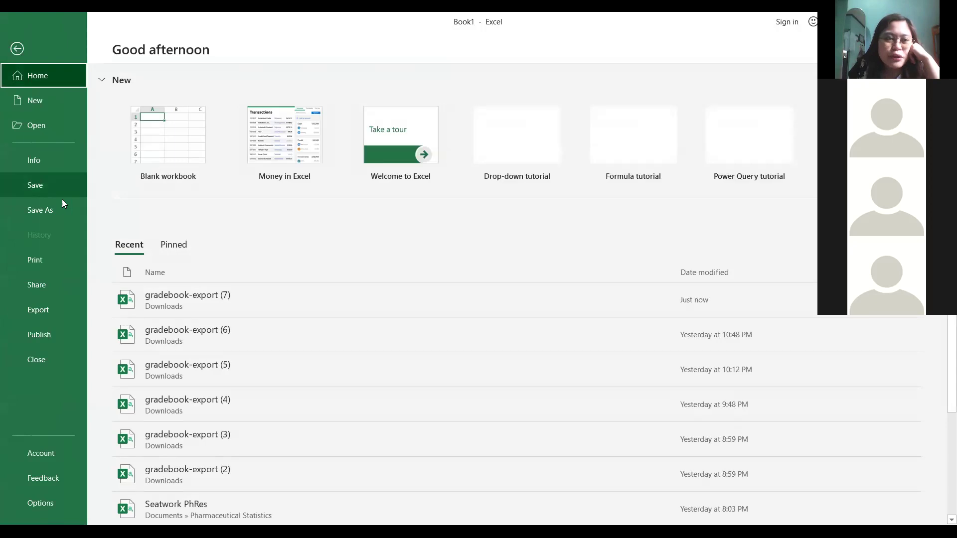
Save the workbook in the Pharmaceutical Statistics folder as Pearson r in CSV (Comma delimited) format.
left_click(43, 215)
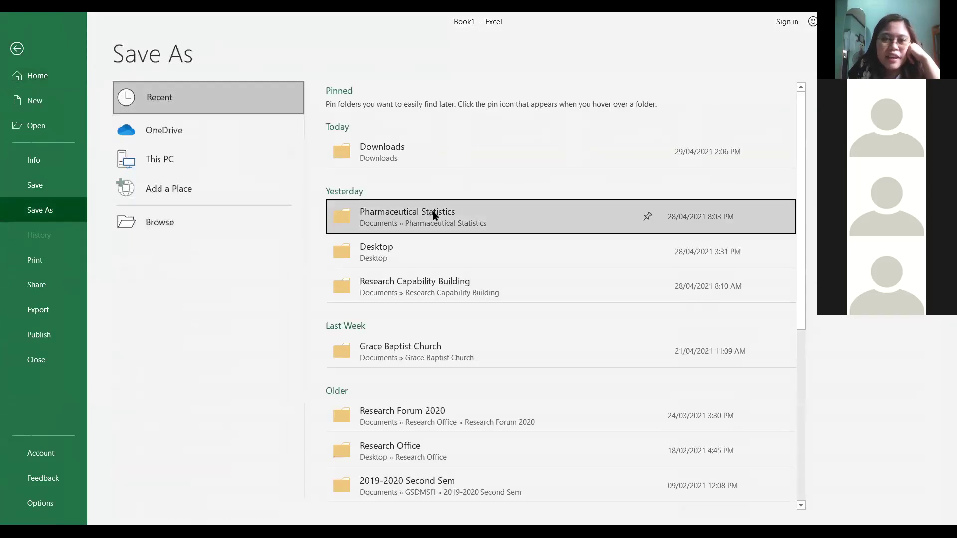
left_click(432, 214)
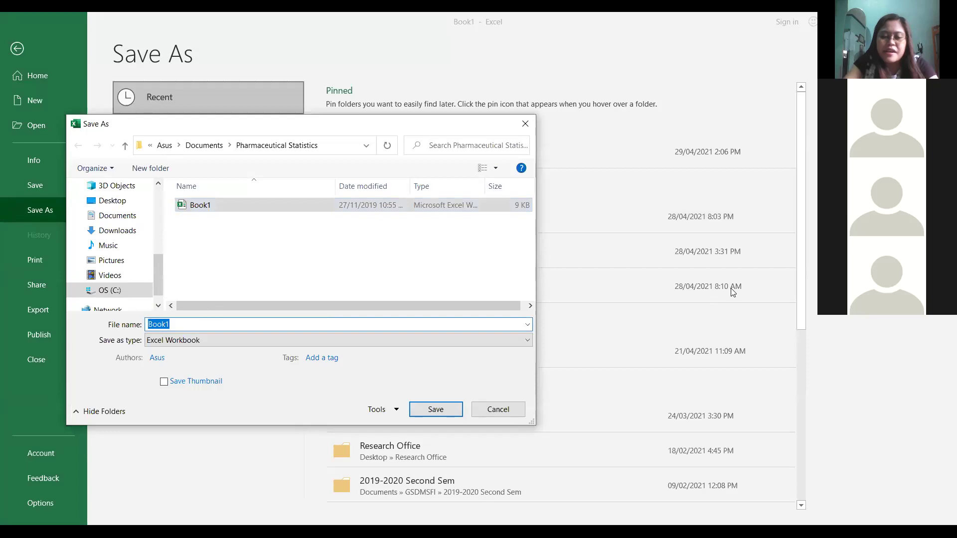
type("Pearson r")
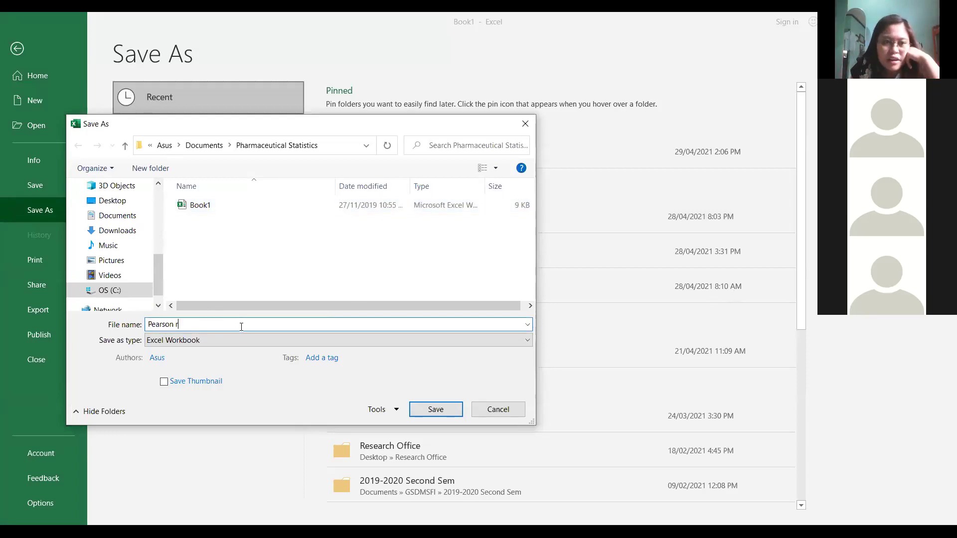
left_click(272, 340)
left_click(272, 340)
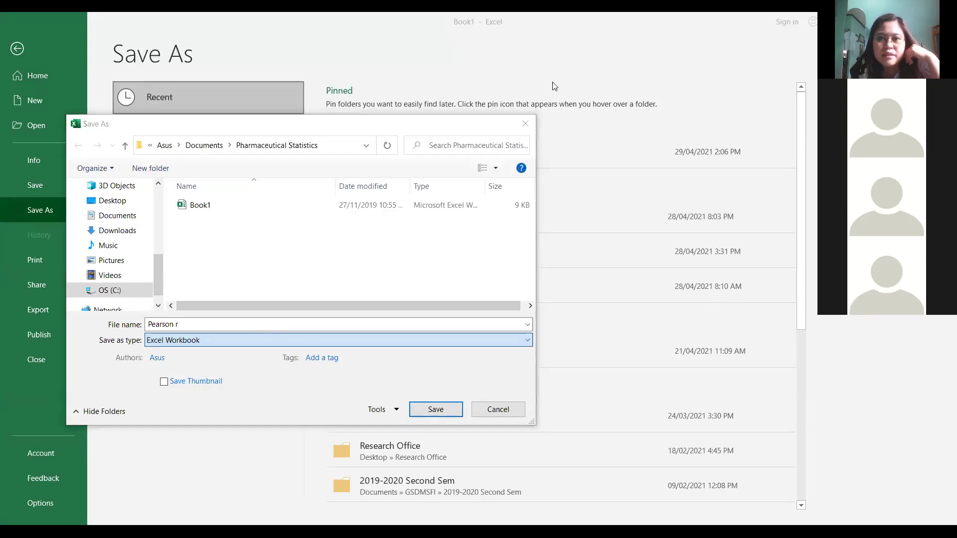
left_click(277, 343)
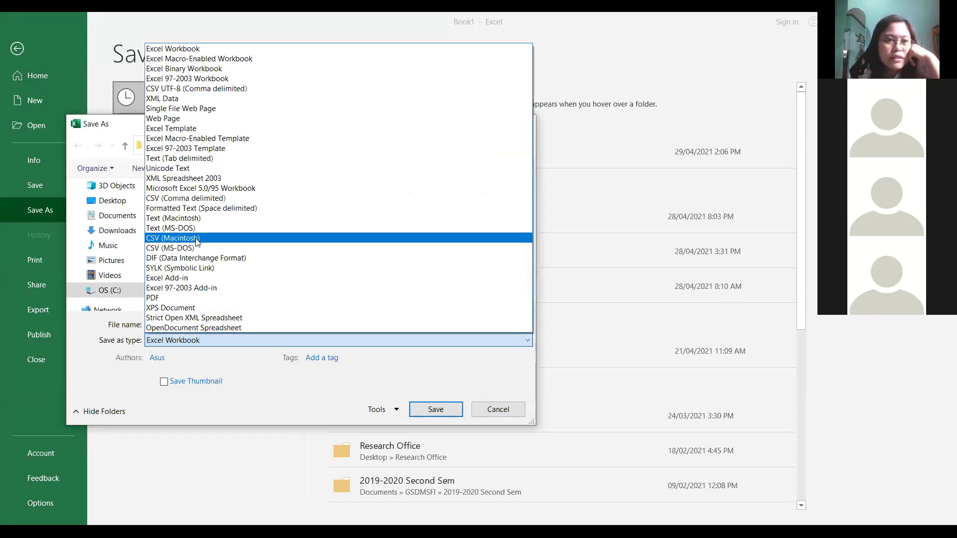
left_click(206, 199)
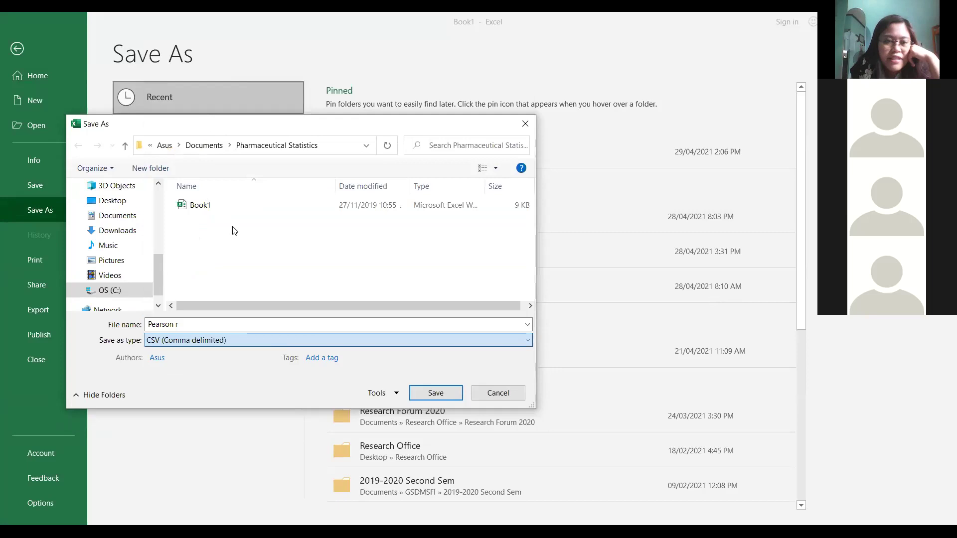
left_click(433, 393)
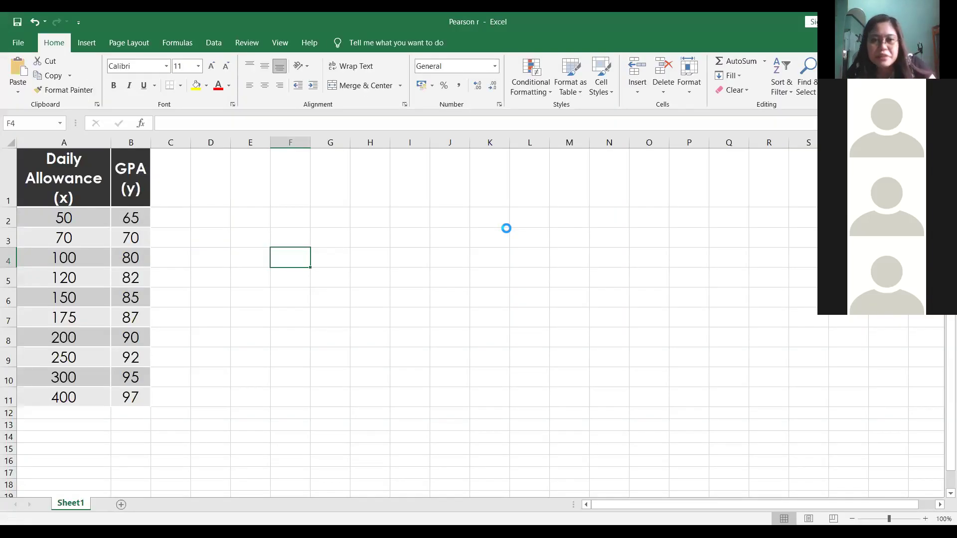
left_click(436, 313)
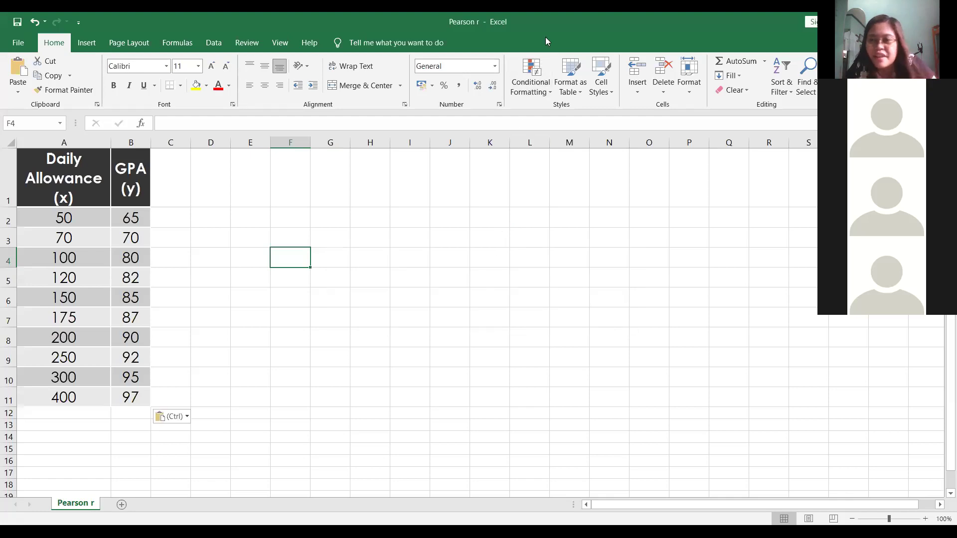
Switch to JASP and open the Pearson r data file from the Pharmaceutical Statistics folder on the computer.
key("alt+s")
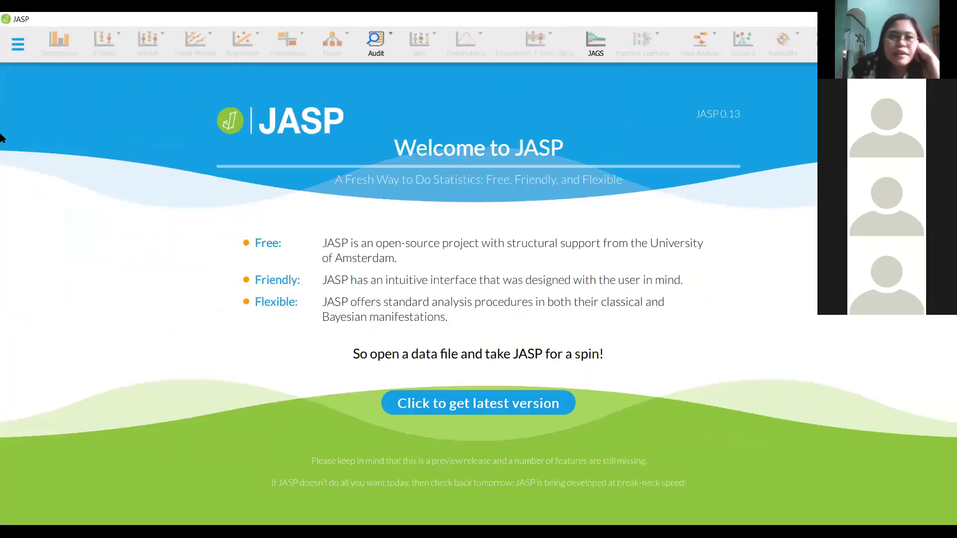
left_click(16, 45)
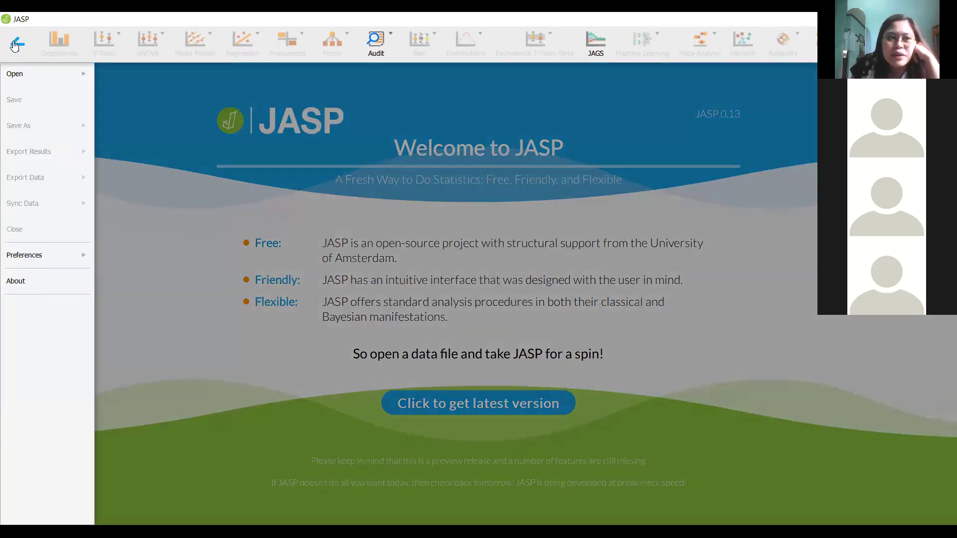
left_click(15, 76)
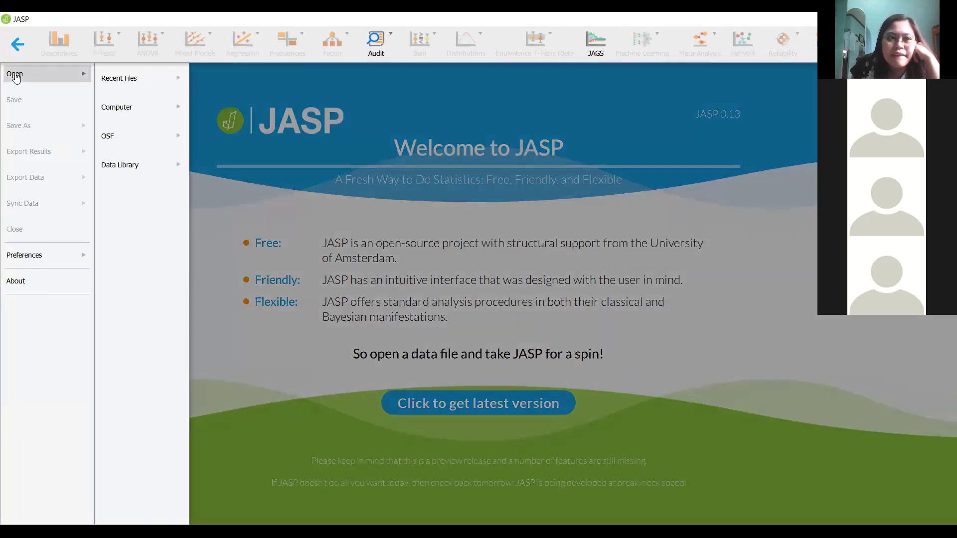
left_click(119, 106)
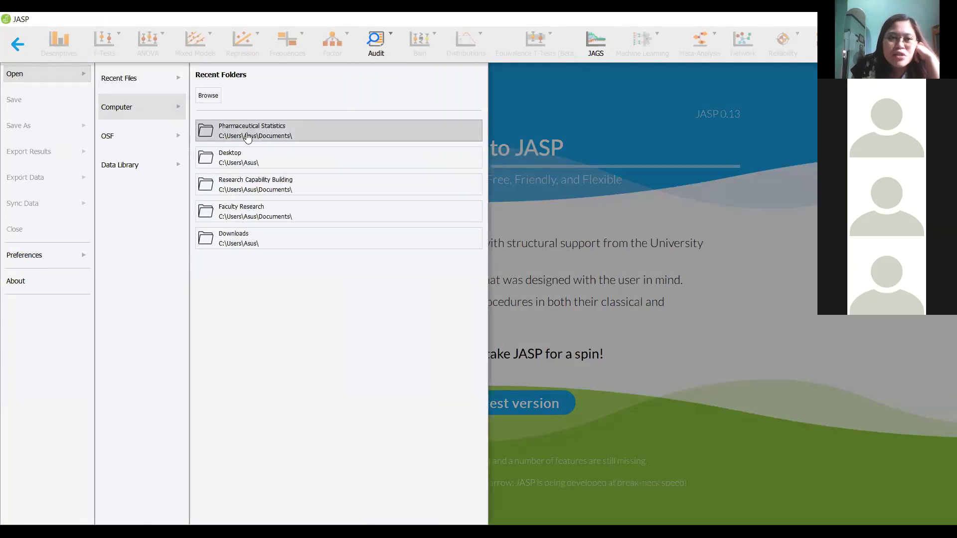
left_click(246, 132)
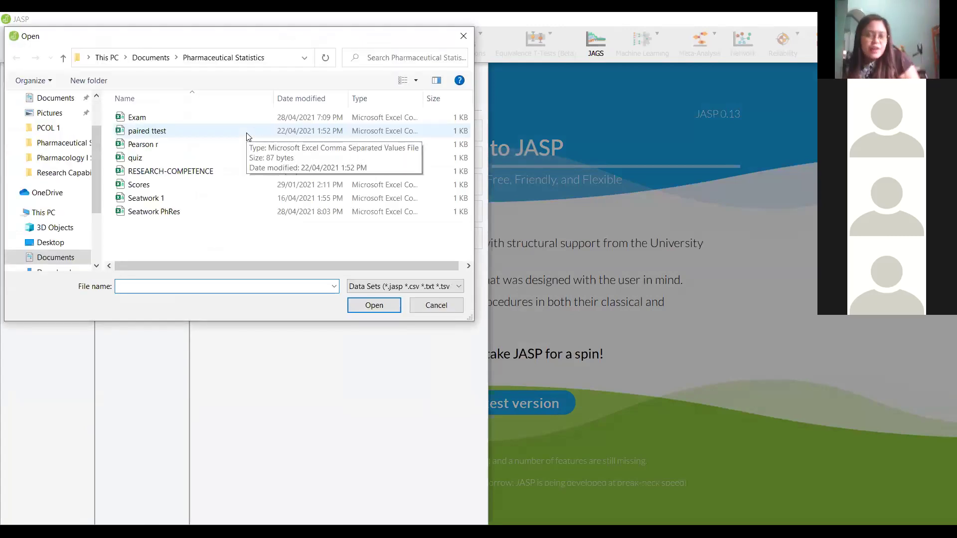
left_click(145, 145)
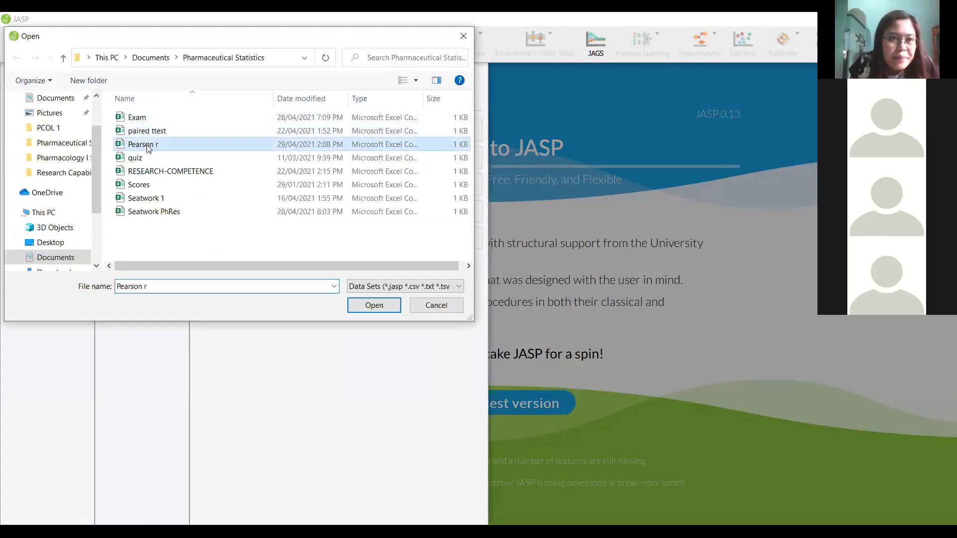
left_click(375, 306)
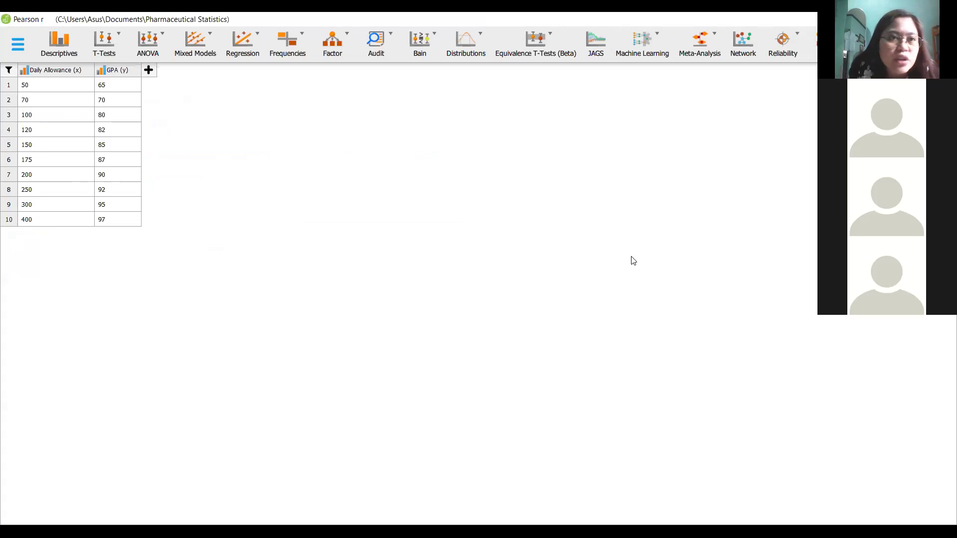
Create a classical Correlation analysis with Daily Allowance (x) and GPA (y) as the variables.
left_click(252, 36)
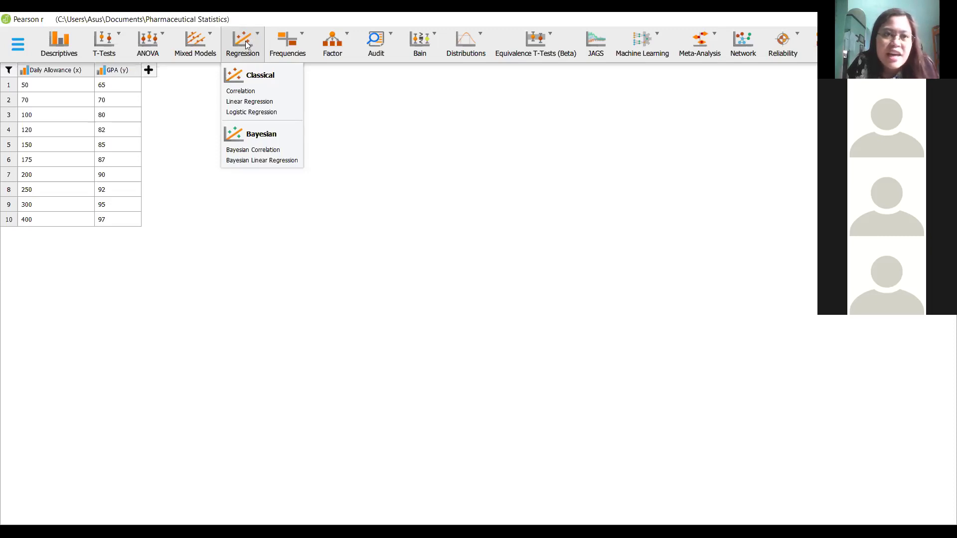
left_click(255, 37)
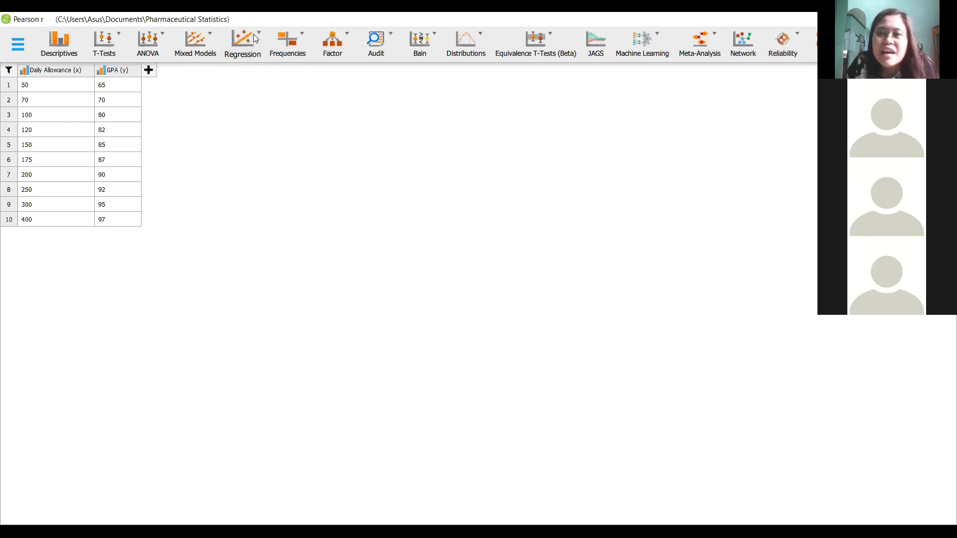
left_click(255, 38)
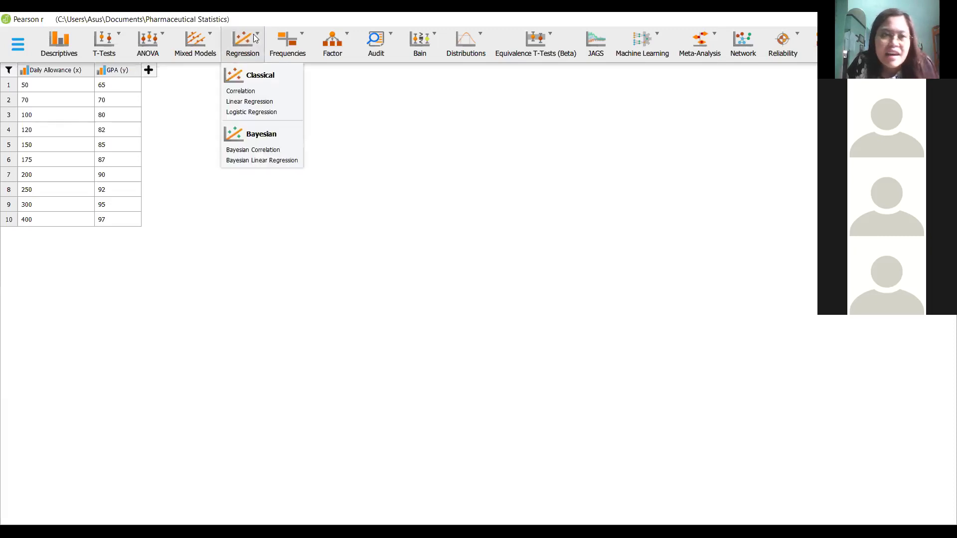
left_click(239, 92)
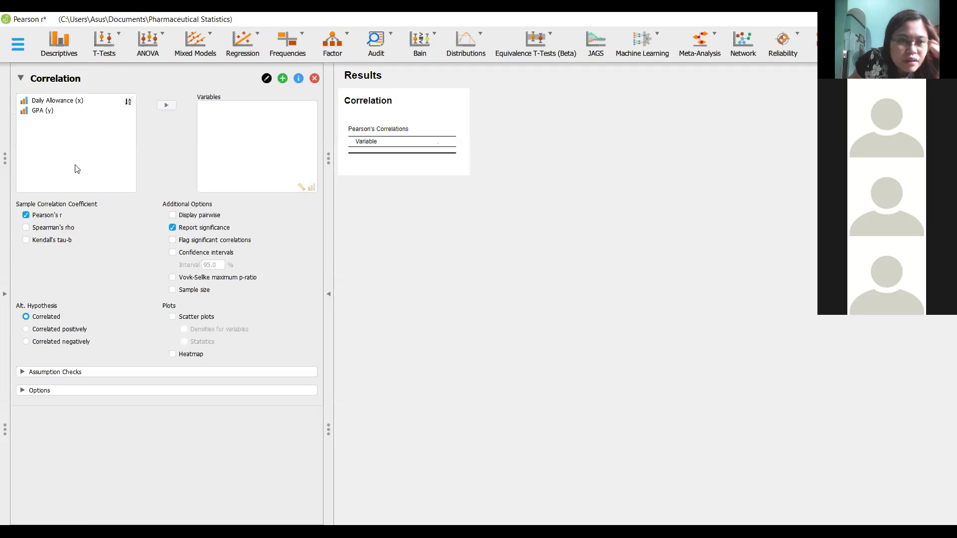
double_click(50, 101)
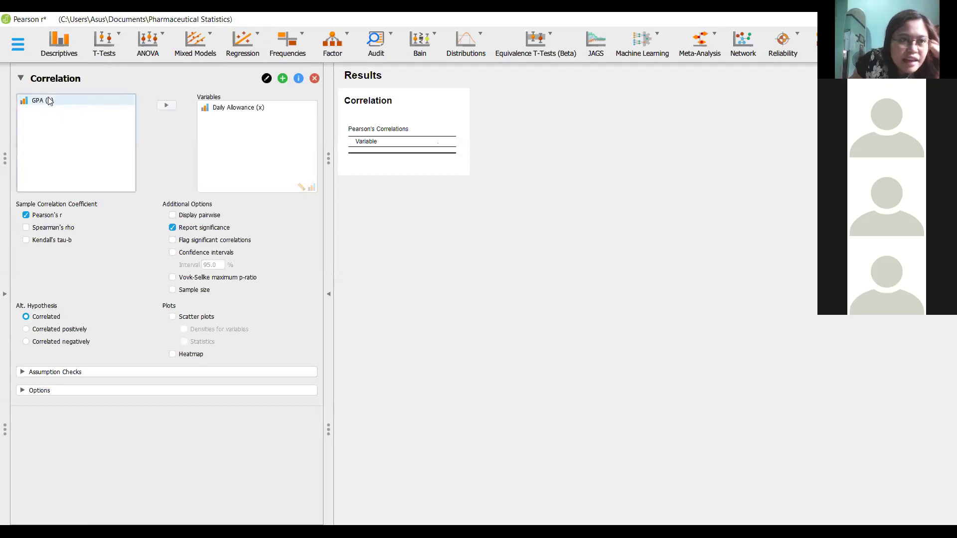
left_click(55, 101)
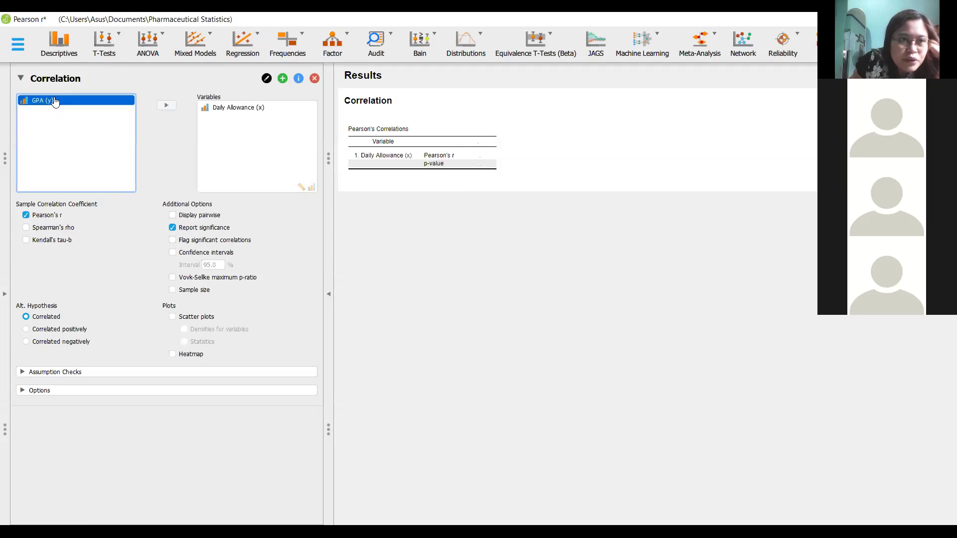
left_click(166, 105)
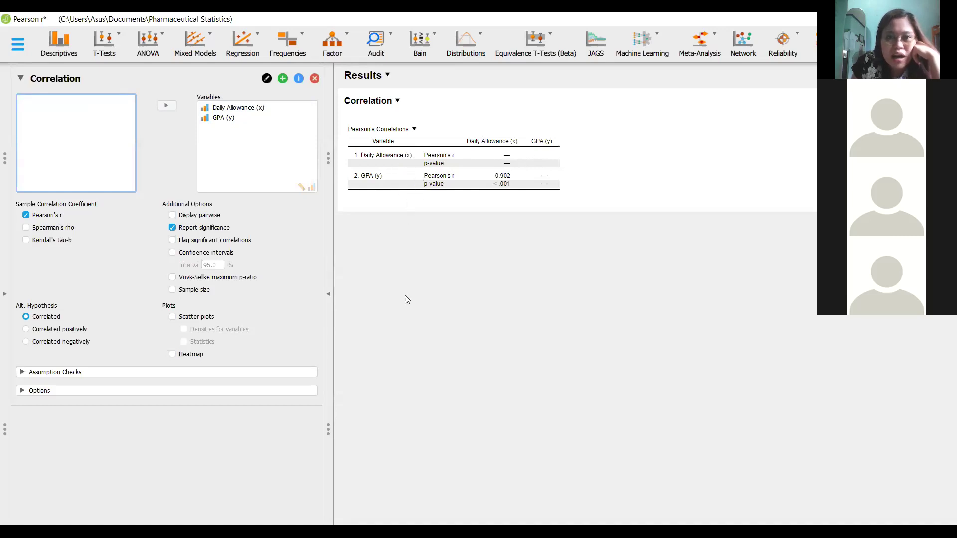
Display the correlation table pairwise and add scatter plots to the results.
left_click(174, 218)
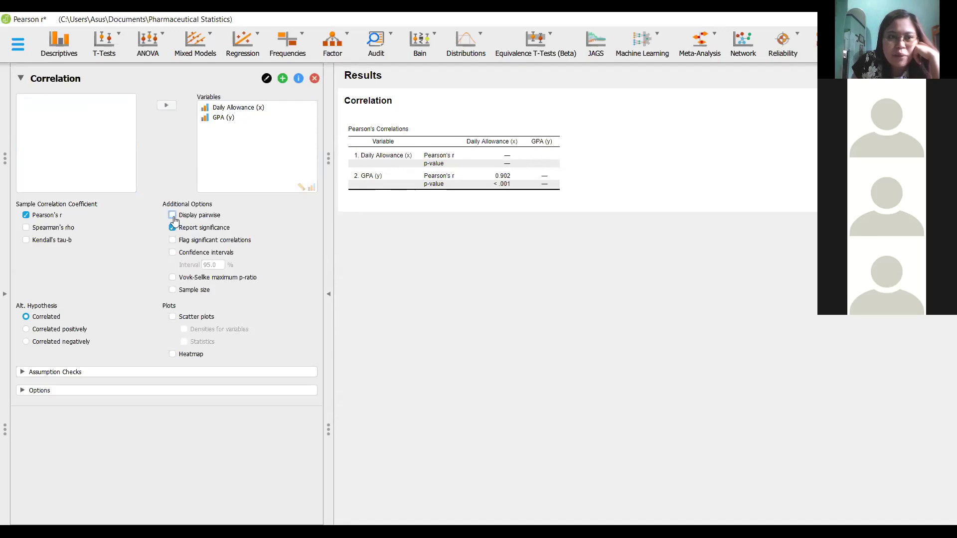
left_click(172, 215)
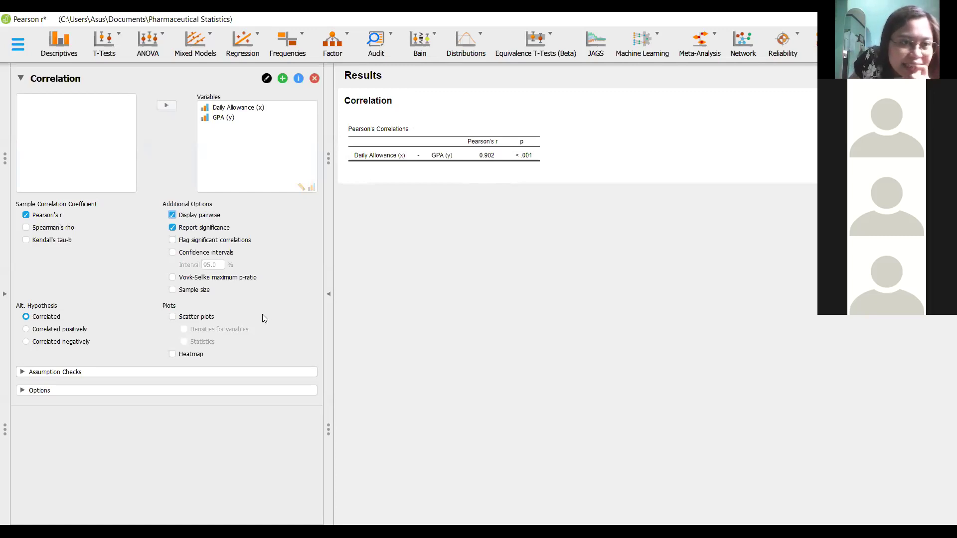
left_click(172, 318)
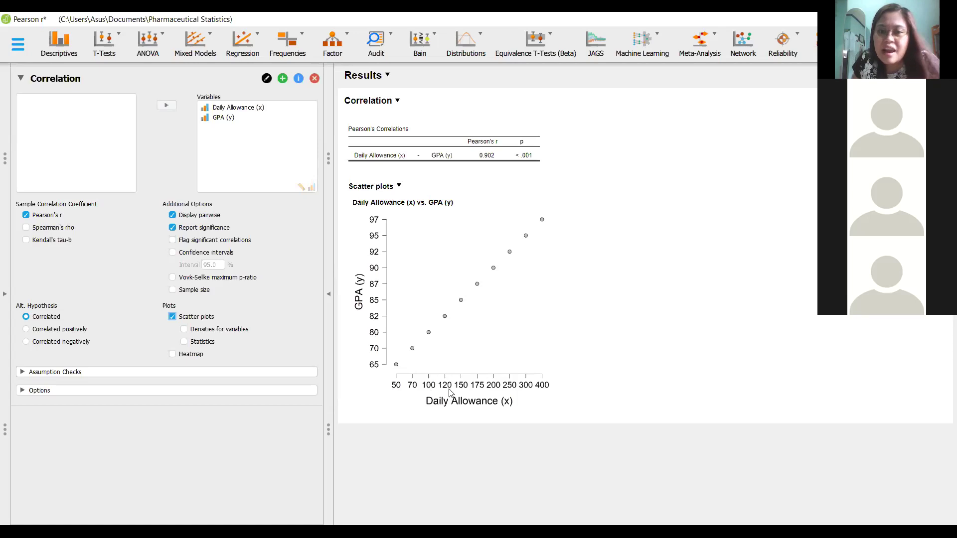
left_click(360, 325)
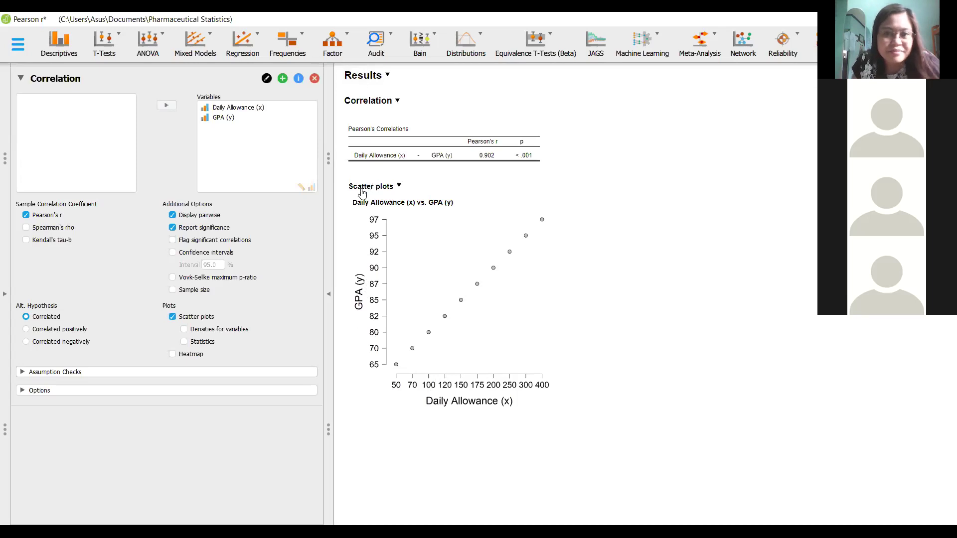
Add the Shapiro multivariate normality test from the correlation's assumption checks.
left_click(70, 376)
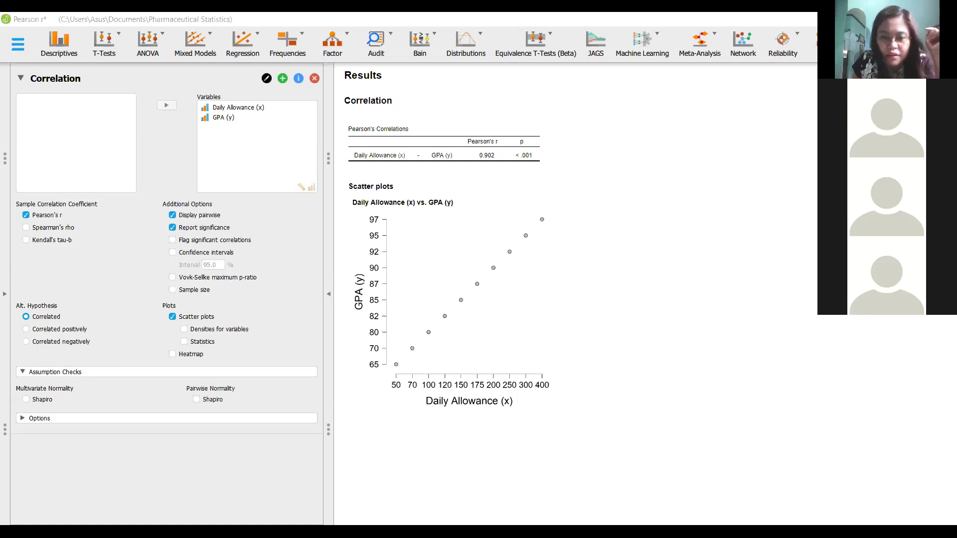
left_click(213, 417)
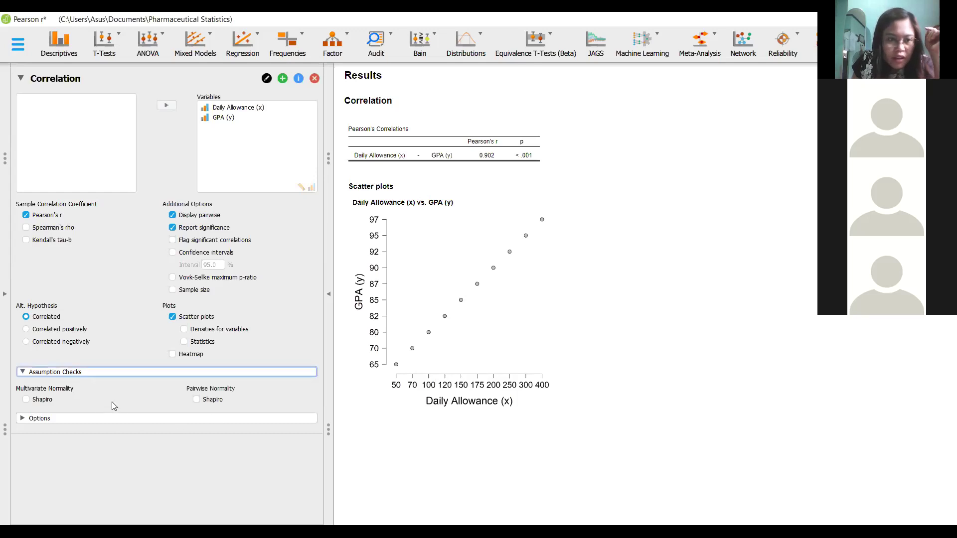
left_click(27, 401)
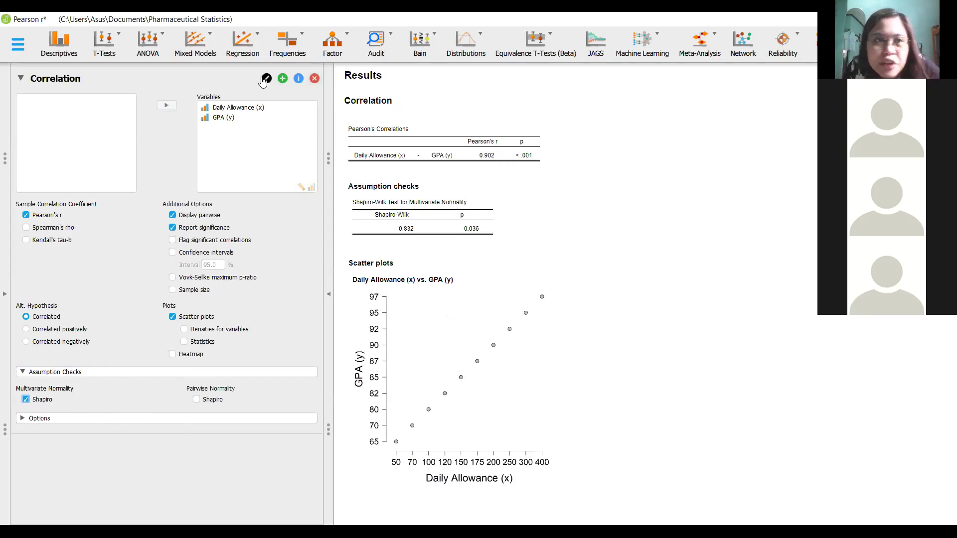
Add a text annotation beside the correlation results reading "If the p-value is lesser than 0.05, reject the null hypothesis.".
left_click(461, 42)
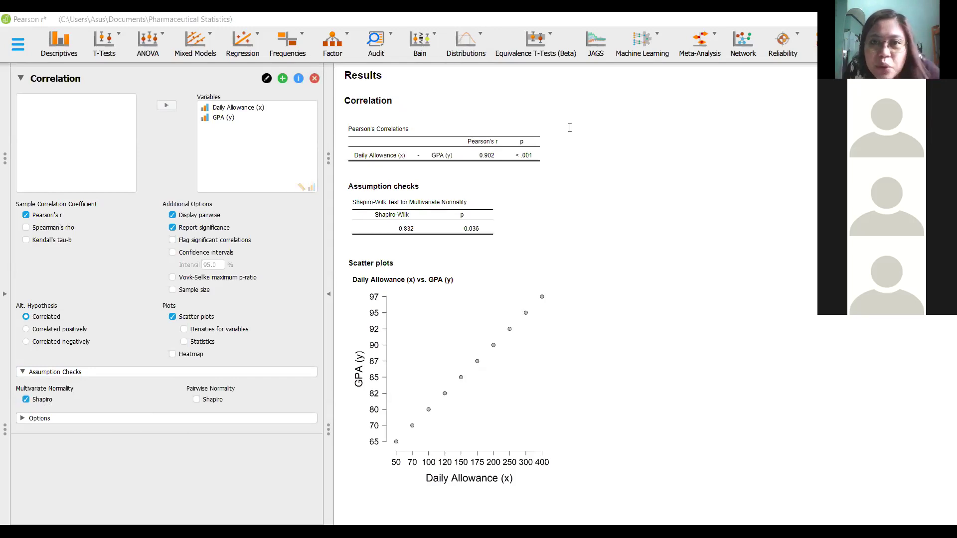
left_click(762, 174)
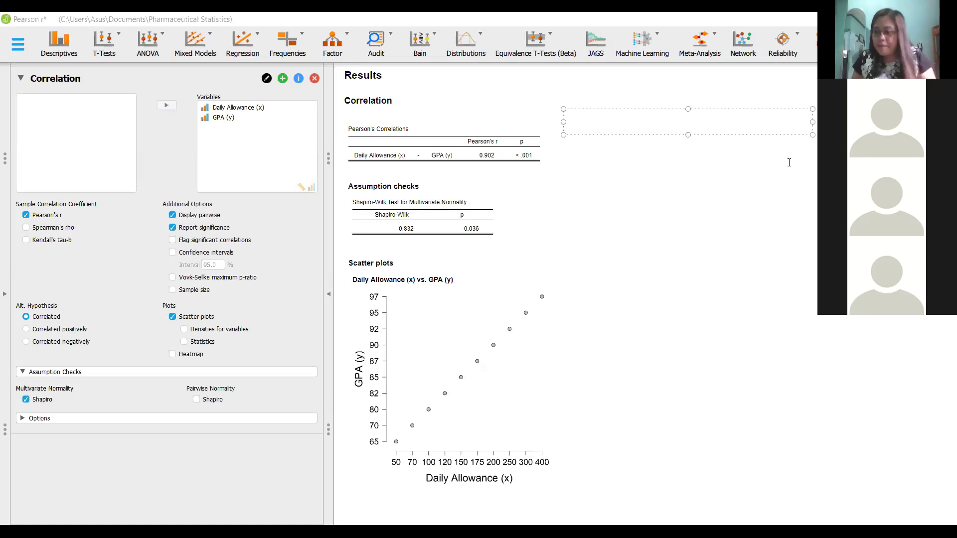
type("If the p-value ")
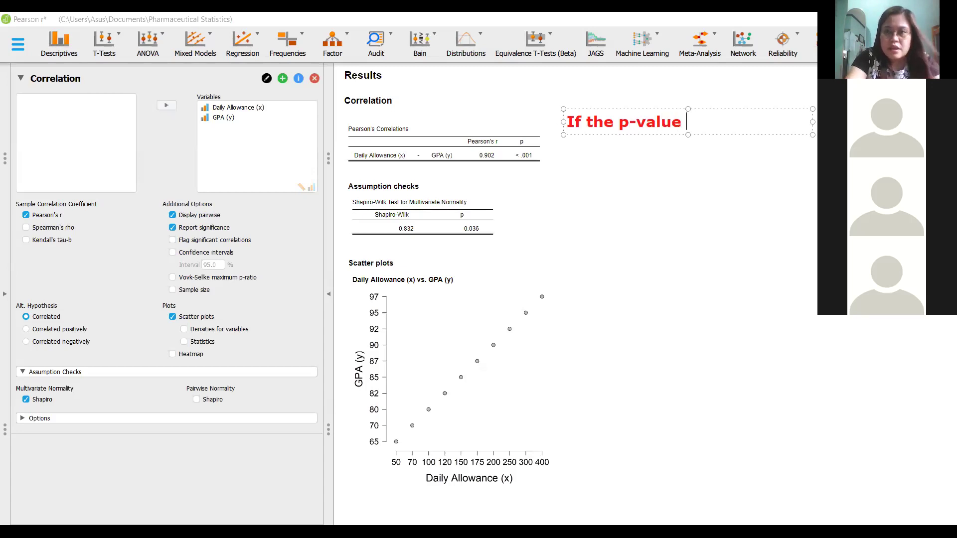
type("is lesser than ")
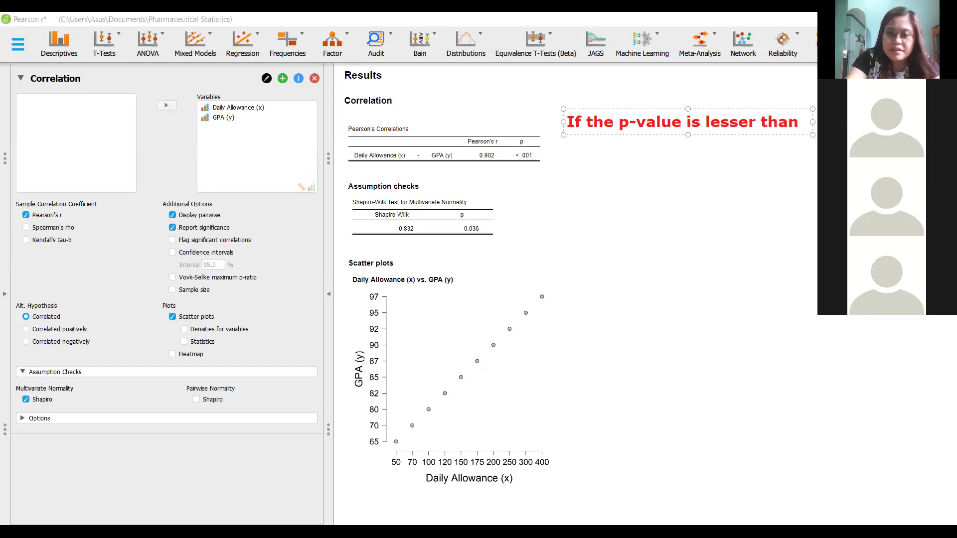
type("0.05, ")
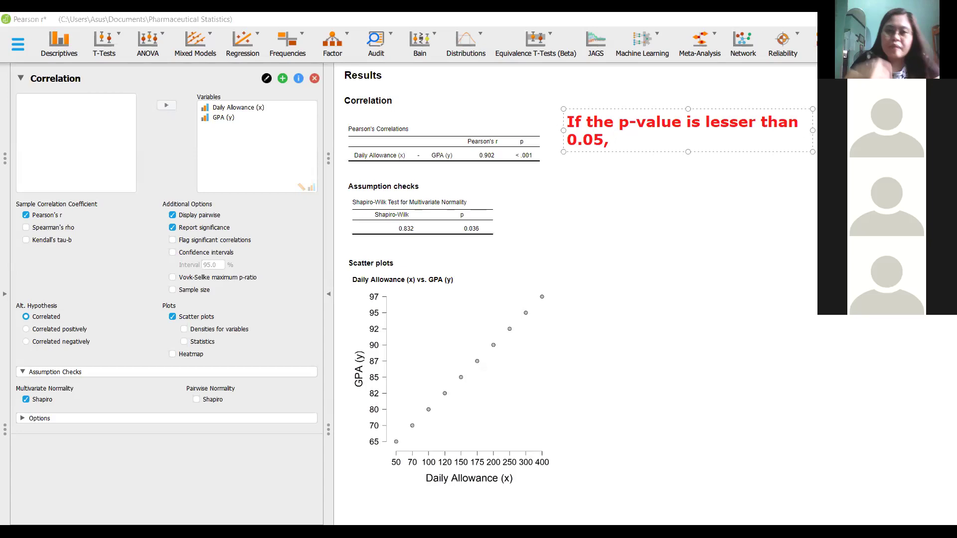
type("reject")
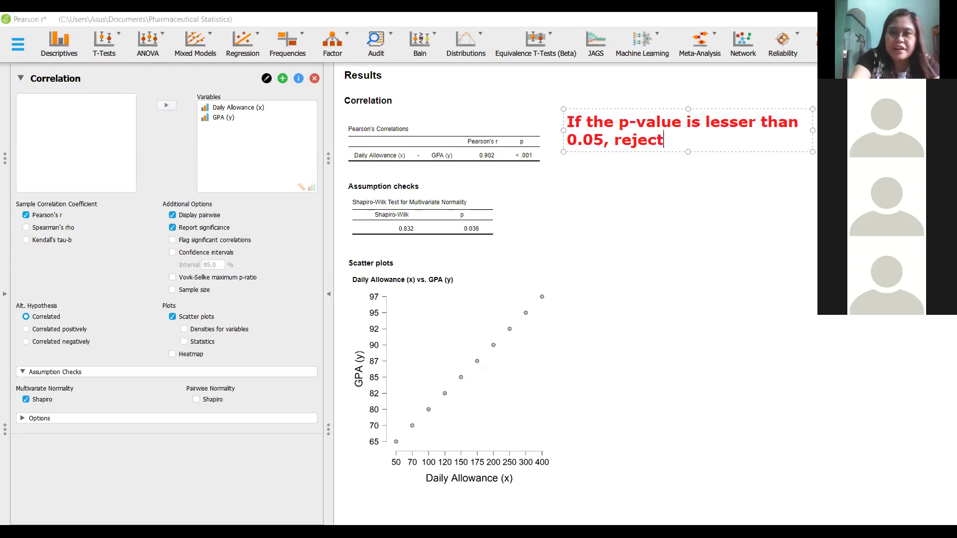
type(" the nu")
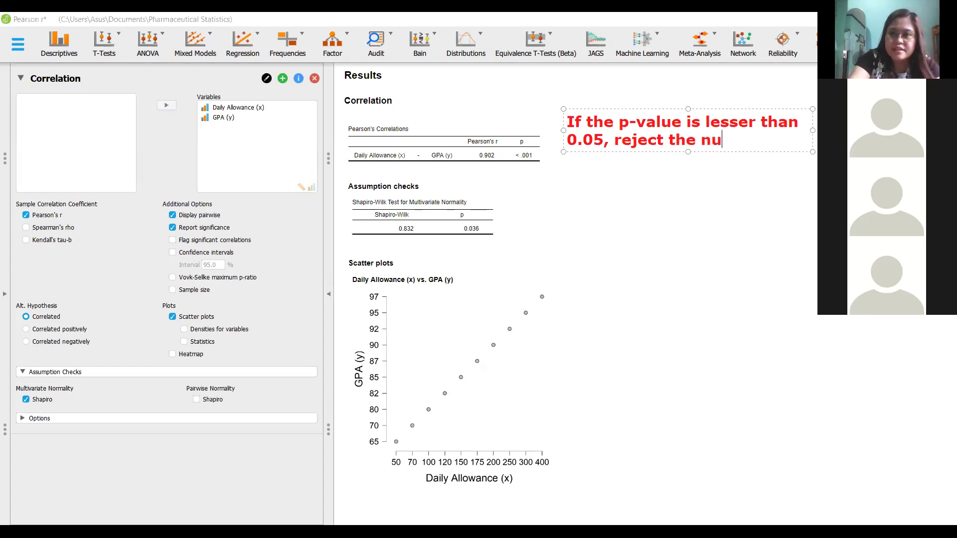
type("ll hypothe")
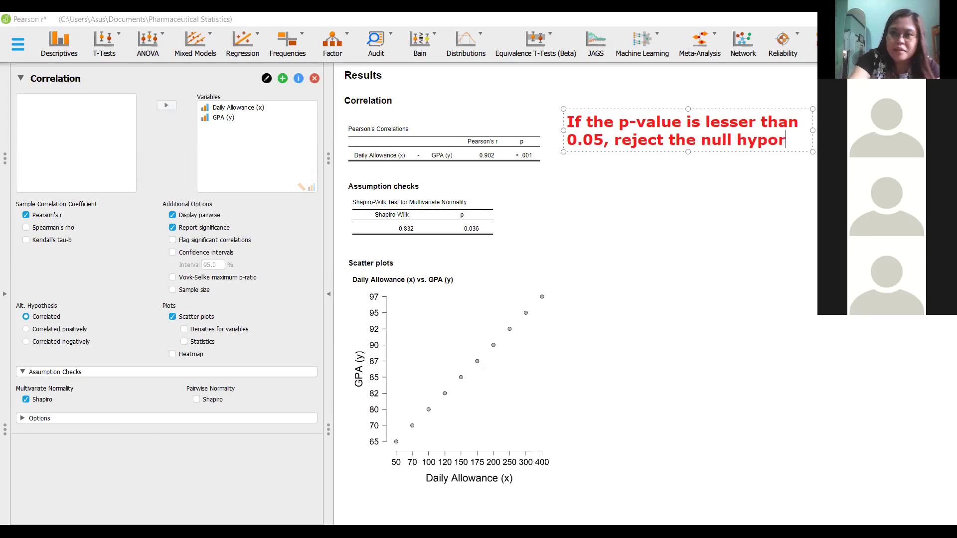
type("sis.")
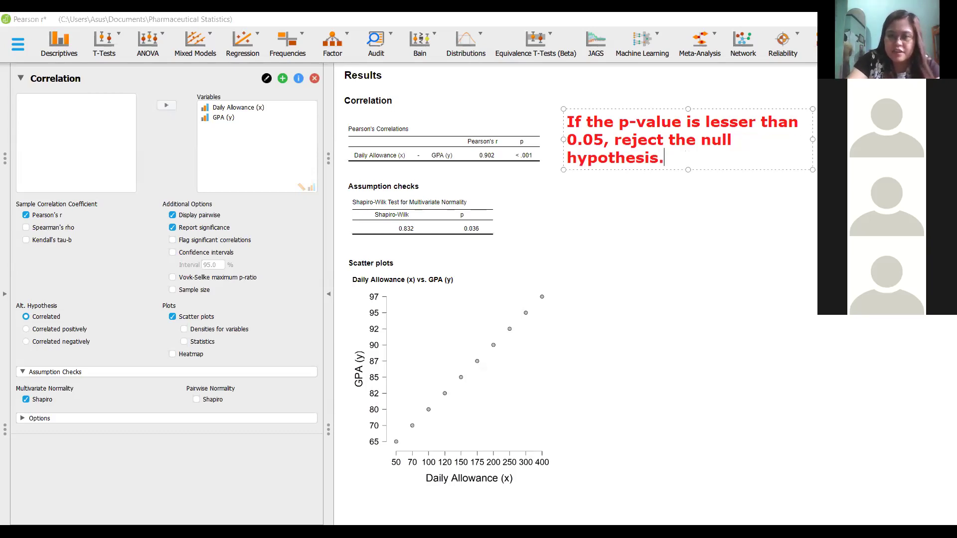
Add the paragraph "Problem: We want to know if there is a relationship between daily allowance and the GPA of the students.".
key("Return")
key("Return")
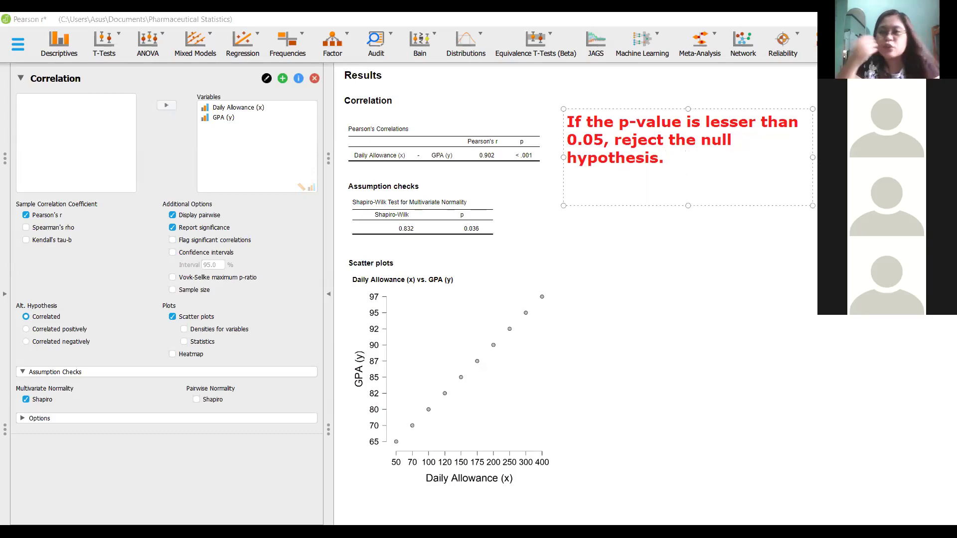
type("Prb")
key("BackSpace")
type("ob")
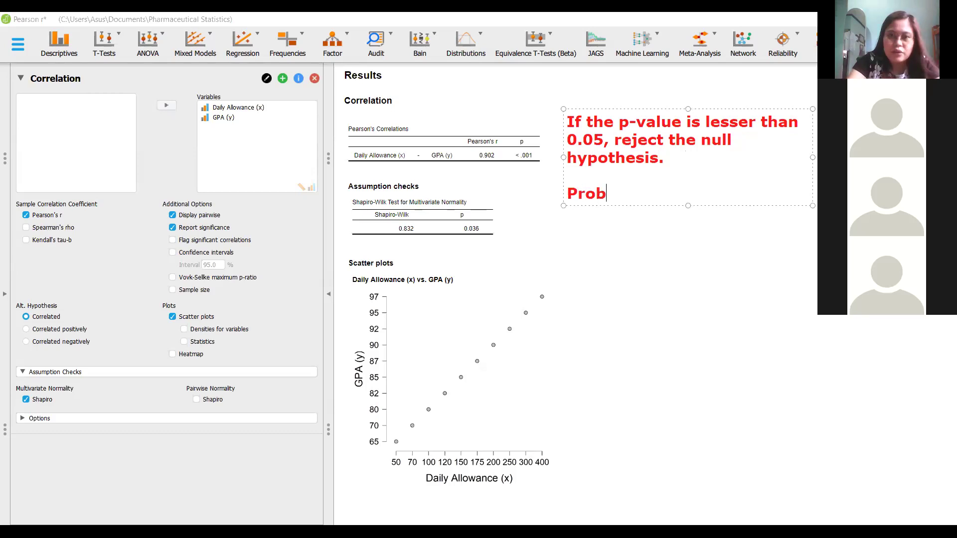
type("lem: We wan to")
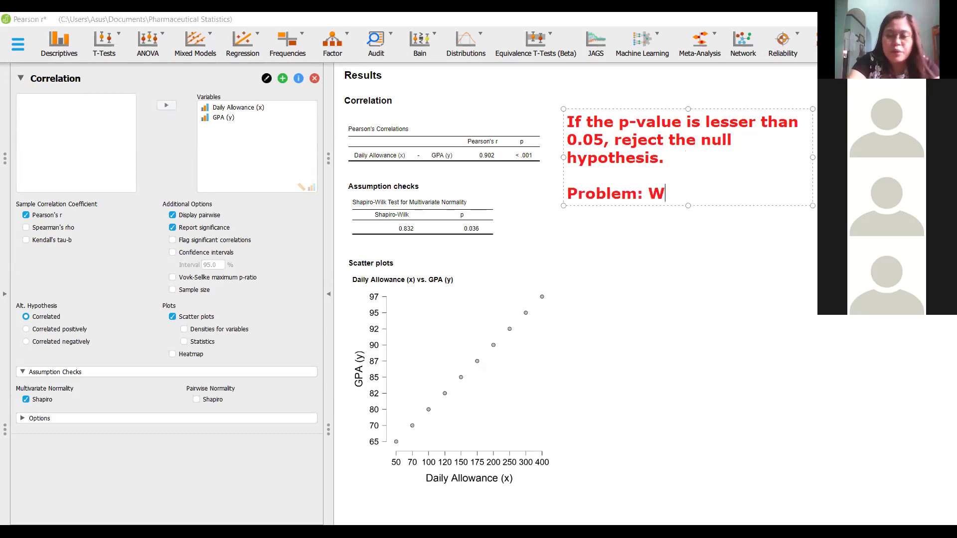
key("BackSpace")
key("BackSpace")
key("BackSpace")
type("t ")
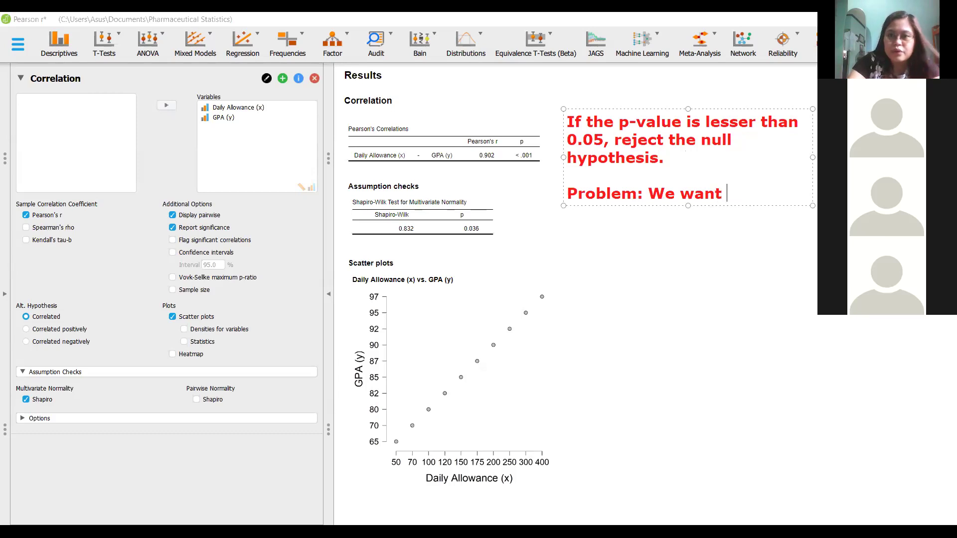
type("to know i")
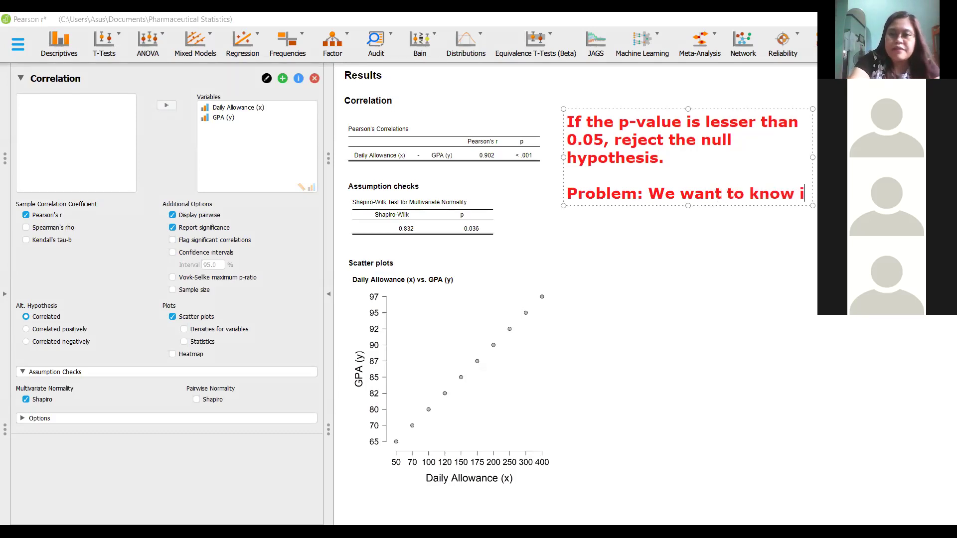
type("f there is a relari")
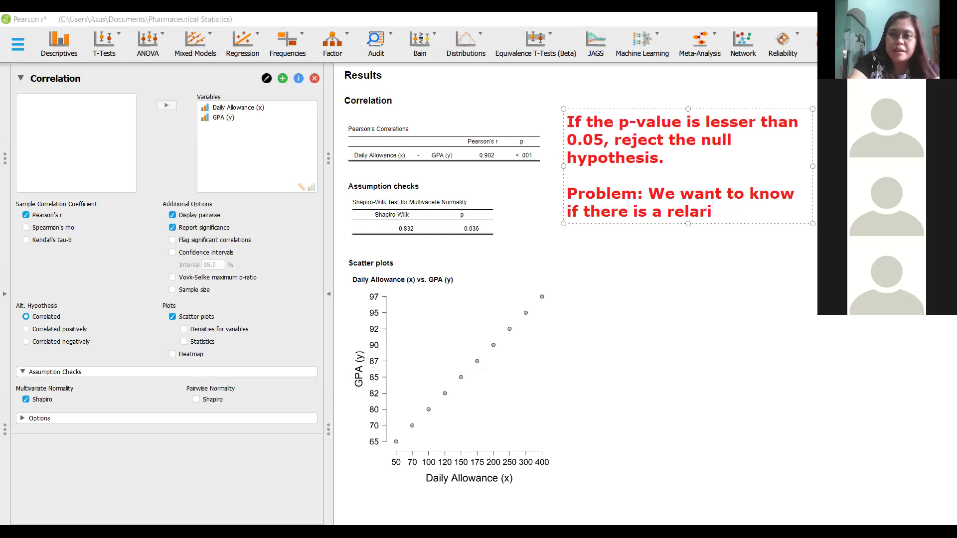
key("BackSpace")
type("to")
key("BackSpace")
type("ionship bet")
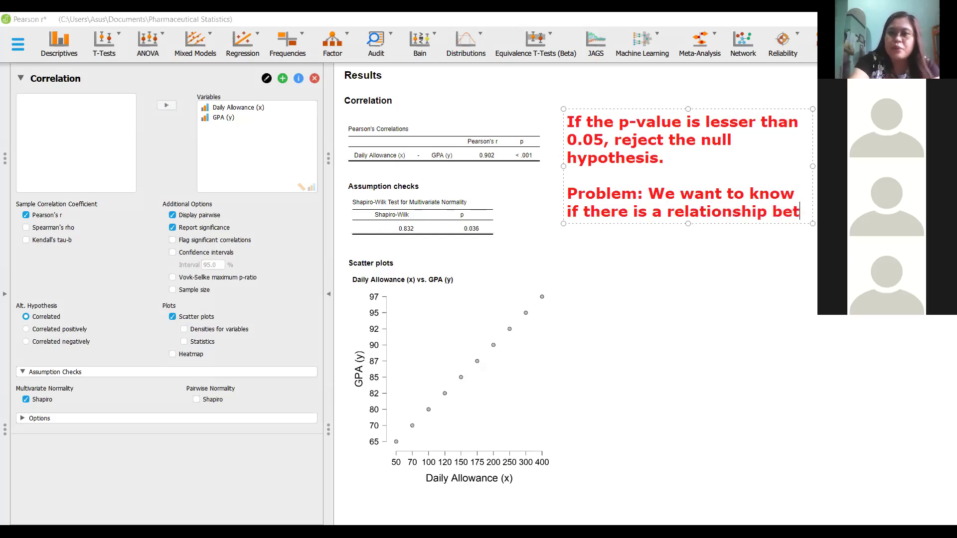
type("ween daily")
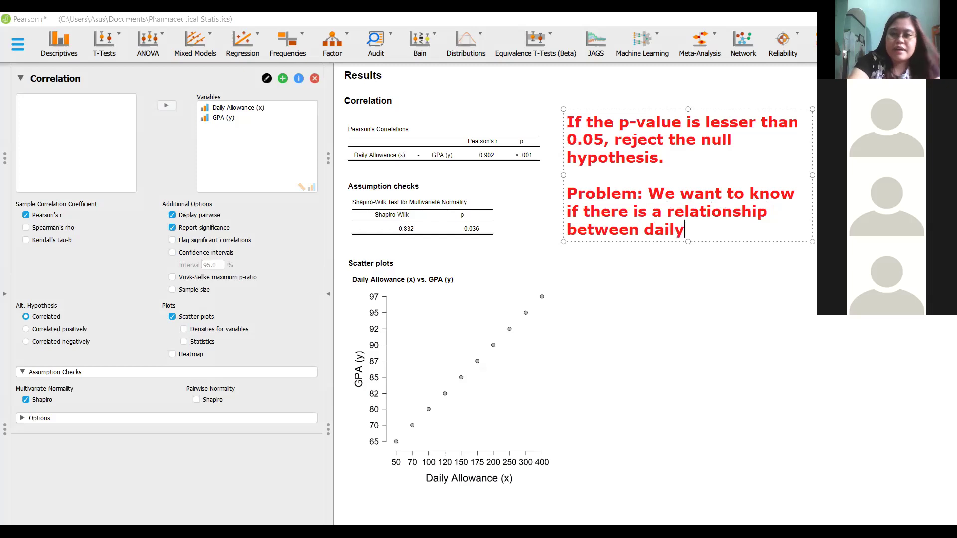
type(" allowance an")
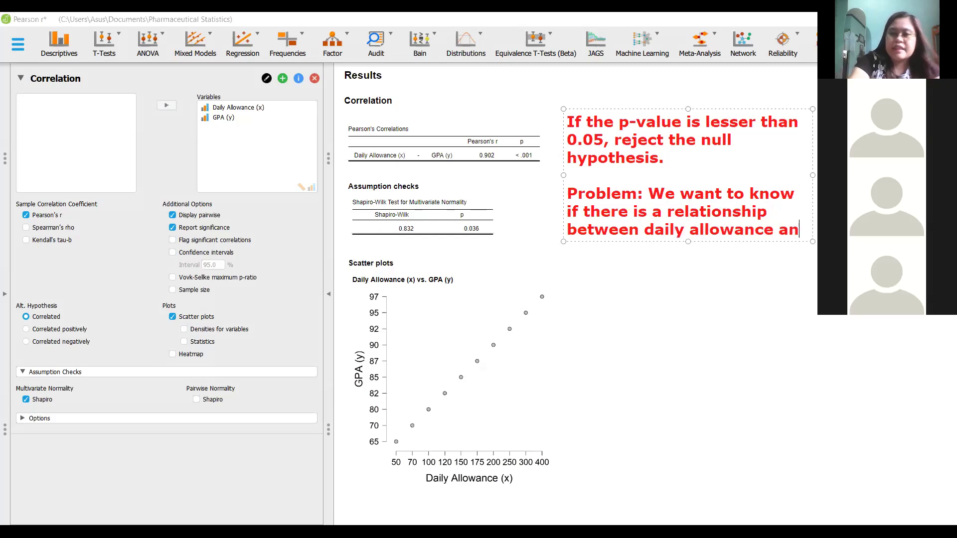
type("d the GPA of the stud")
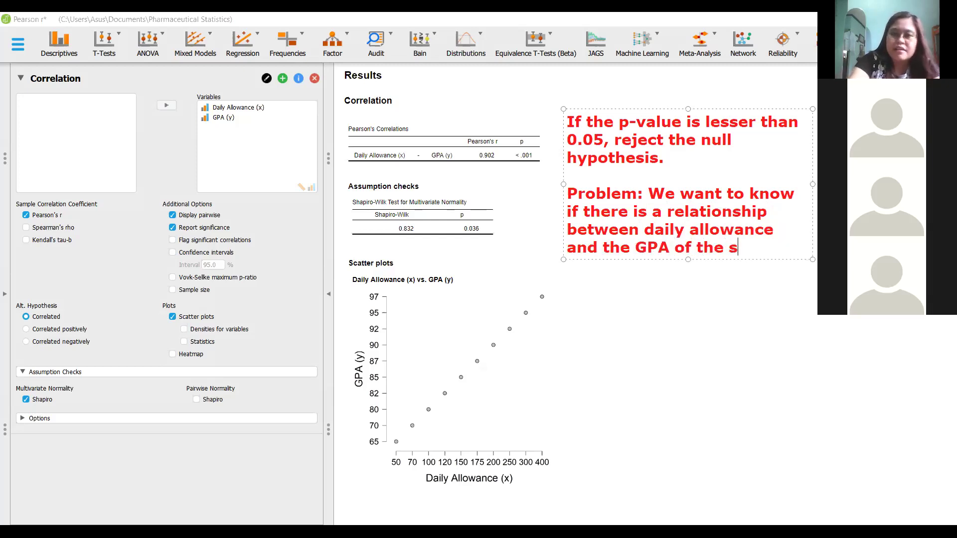
key("BackSpace")
type("udents.")
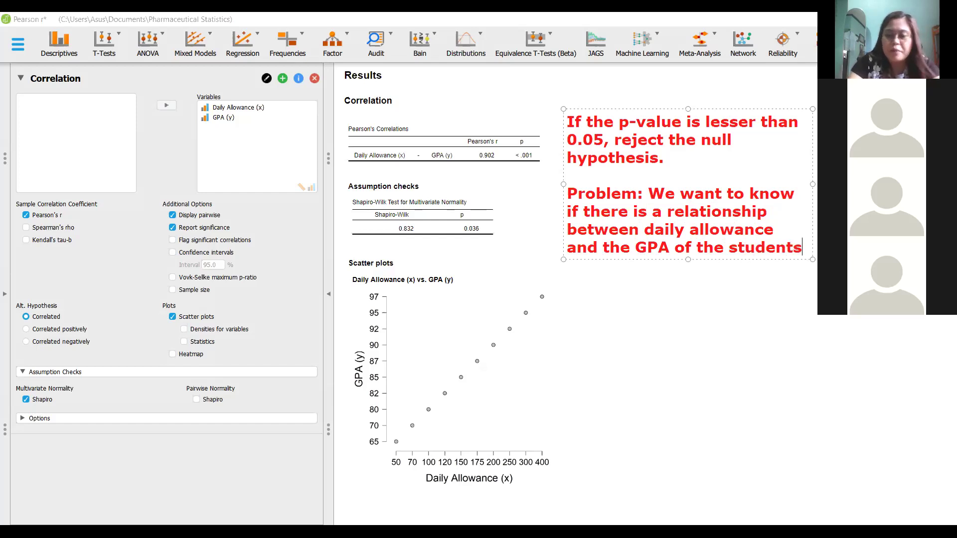
Begin a new paragraph in the annotation for the null hypothesis with "Ho: There is no significant".
key("Return")
key("Return")
type("Ho")
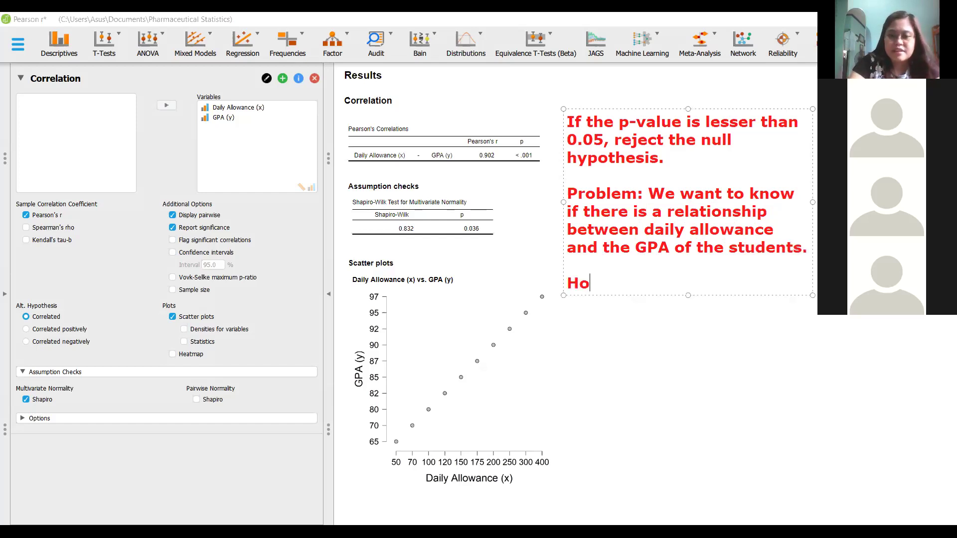
type(":")
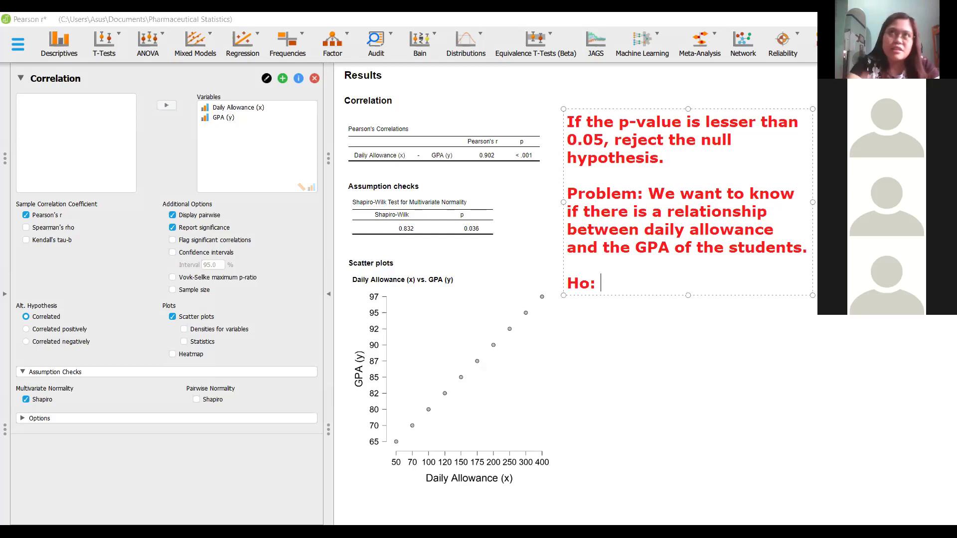
type(" There is m")
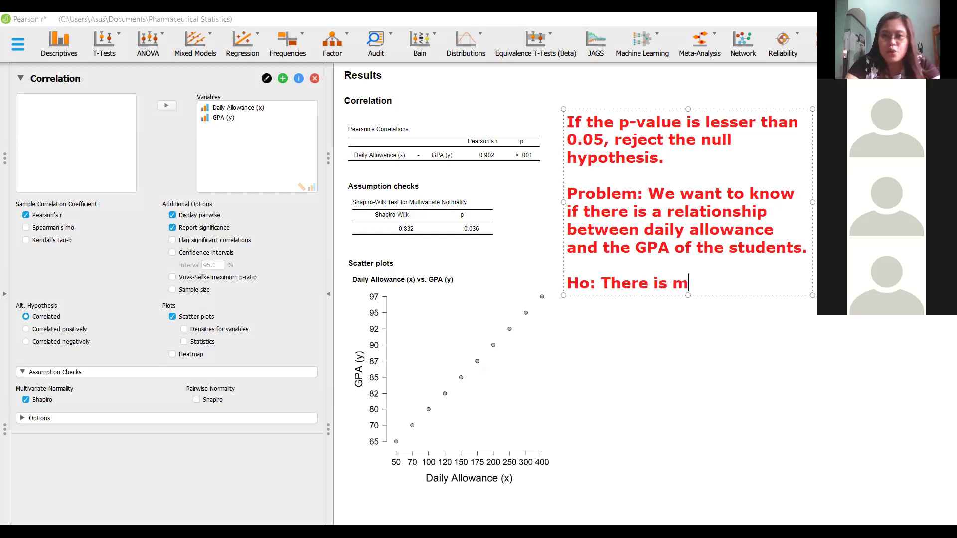
key("BackSpace")
type("no sign")
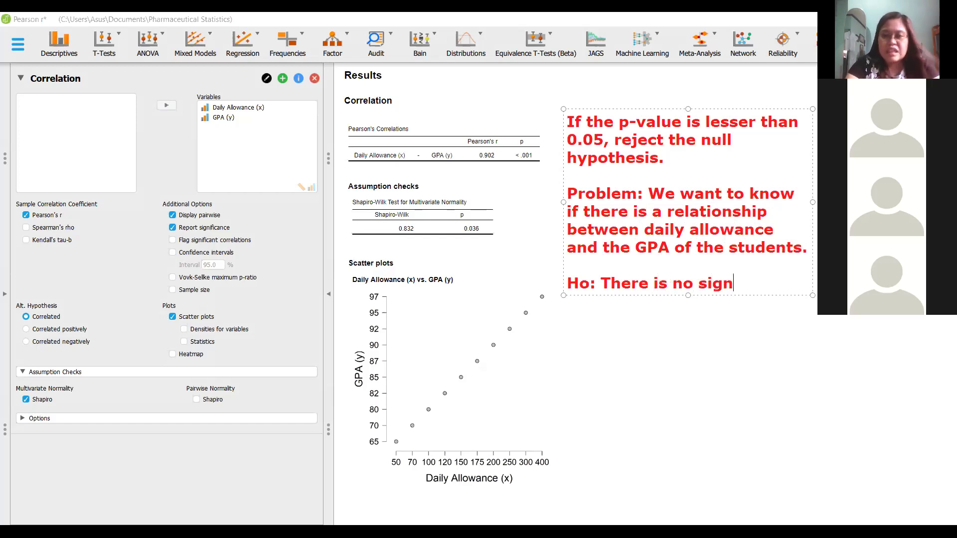
type("ificant di")
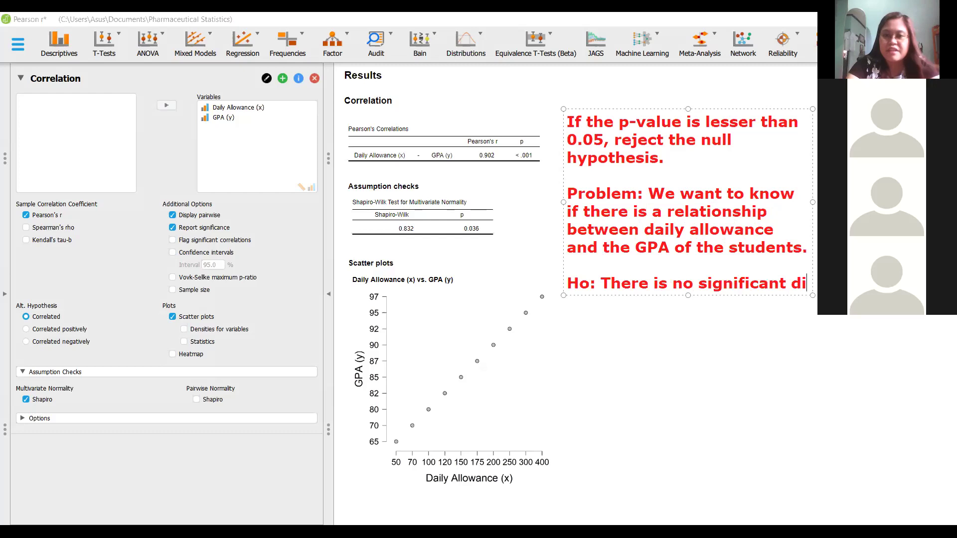
type("fference between ")
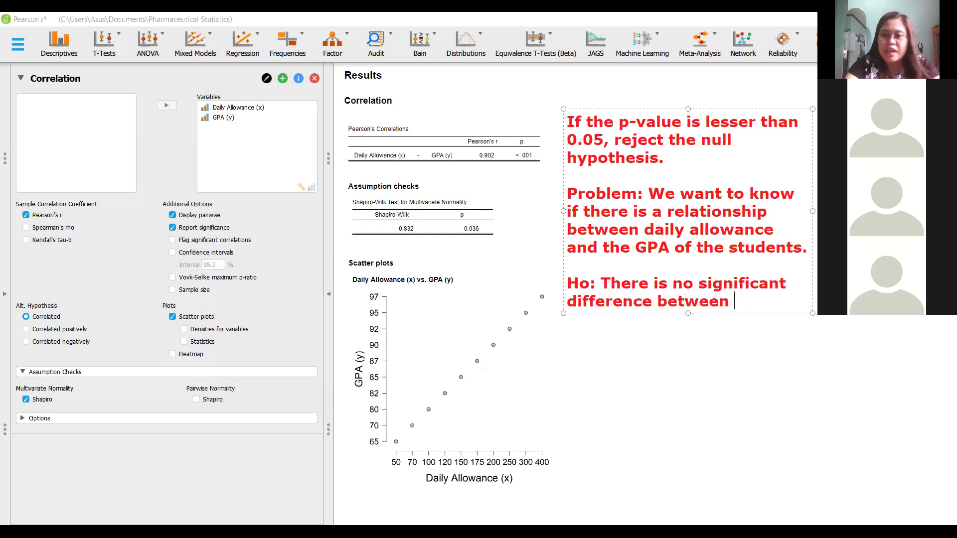
type("th")
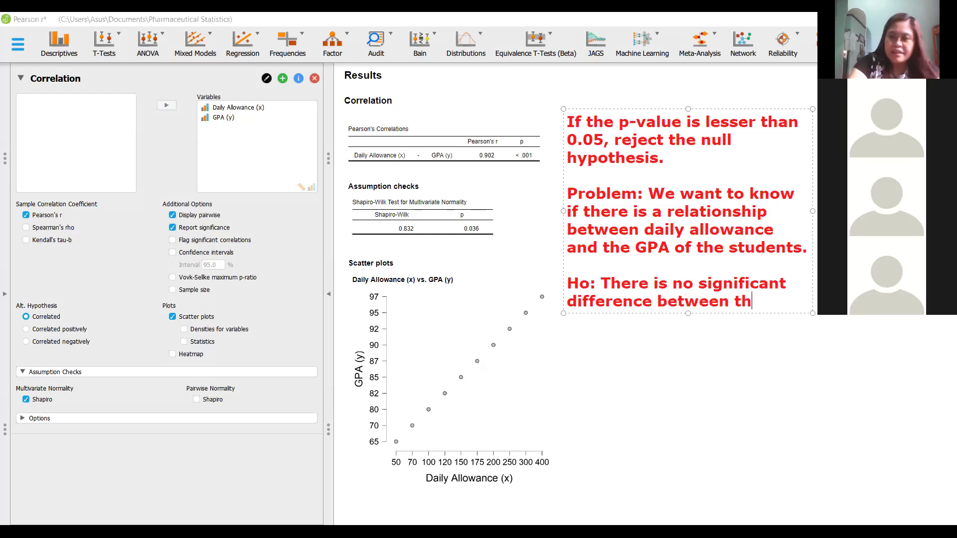
key("BackSpace")
key("BackSpace")
key("BackSpace")
key("BackSpace")
key("BackSpace")
key("BackSpace")
key("BackSpace")
key("BackSpace")
key("BackSpace")
key("BackSpace")
key("BackSpace")
key("BackSpace")
key("BackSpace")
key("BackSpace")
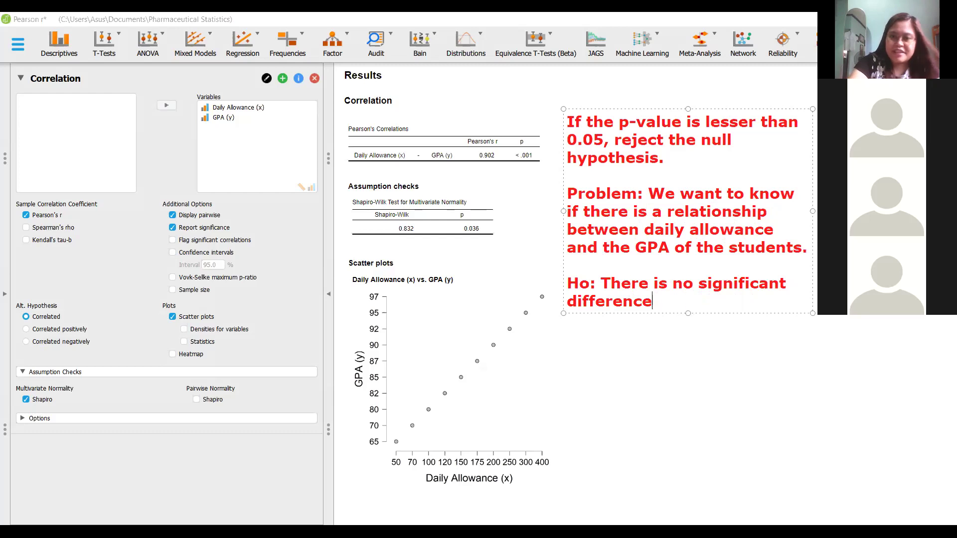
key("BackSpace")
key("BackSpace")
key("BackSpace")
key("BackSpace")
key("BackSpace")
key("BackSpace")
key("BackSpace")
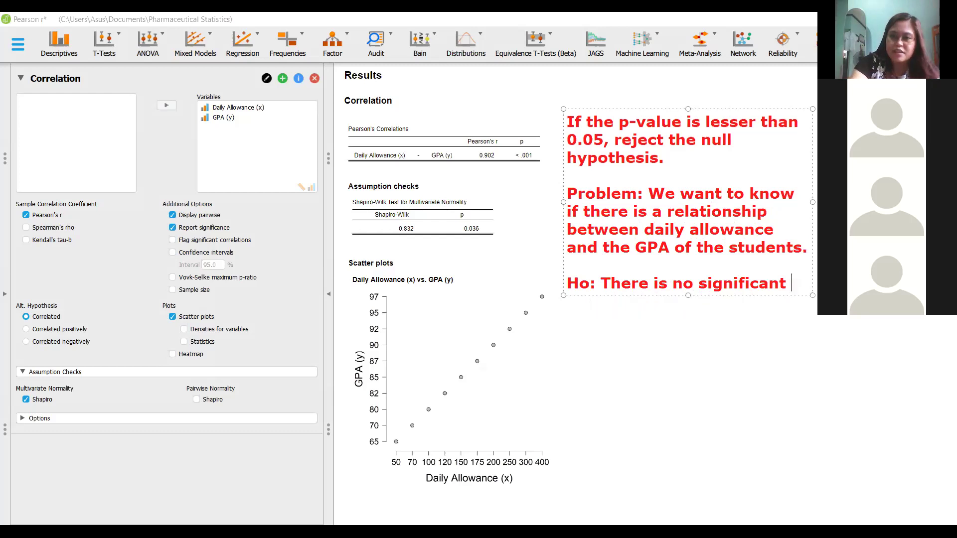
Complete the null hypothesis in the annotation with "relationship between the daily allowance and the GPA of the students.".
type("re")
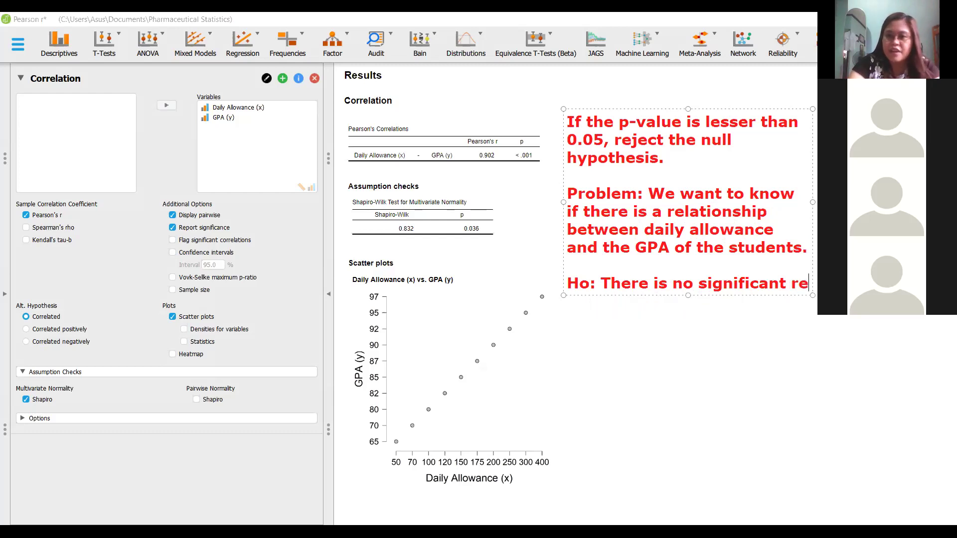
type("lationship")
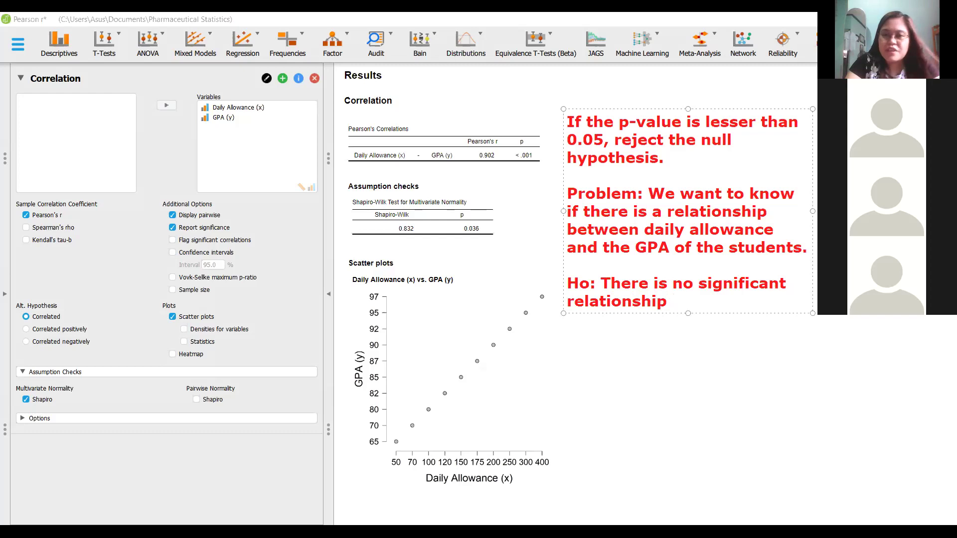
type("between ")
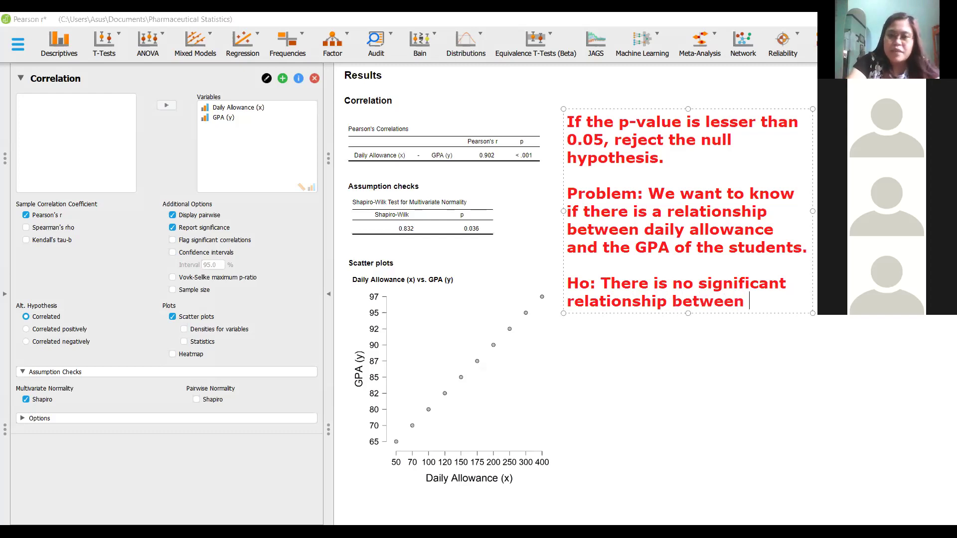
type("the daily allowance nd")
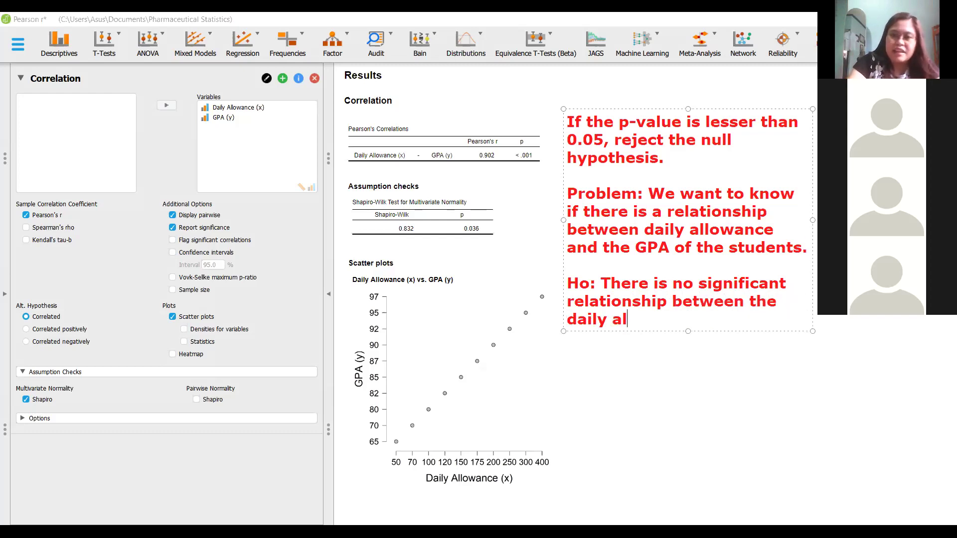
key("BackSpace")
key("BackSpace")
type("a")
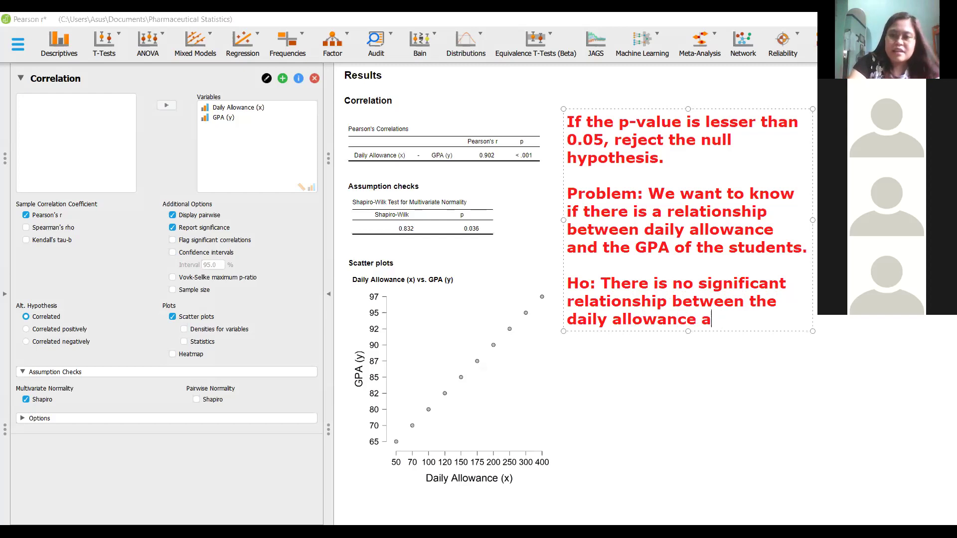
type("nd the GPA ")
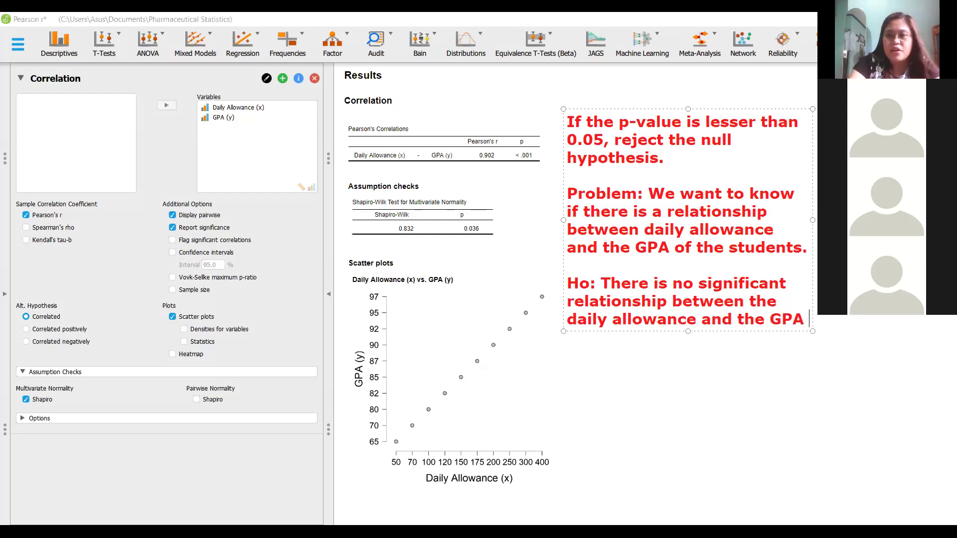
type("of the studen")
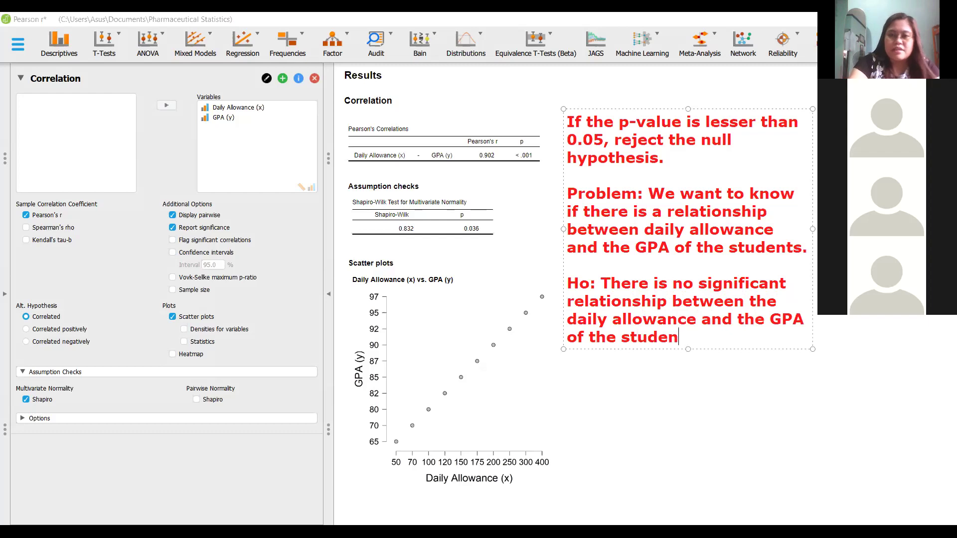
type("ts.")
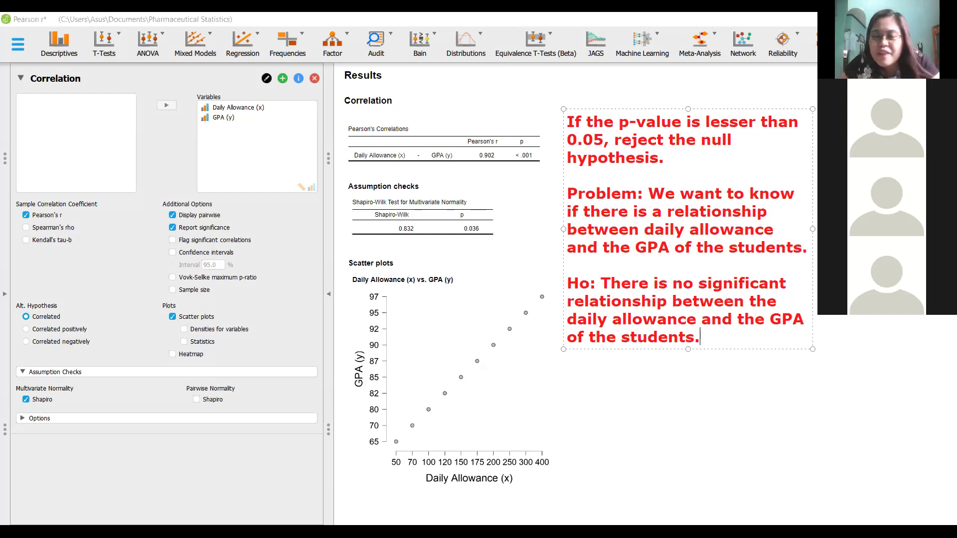
left_click(696, 430)
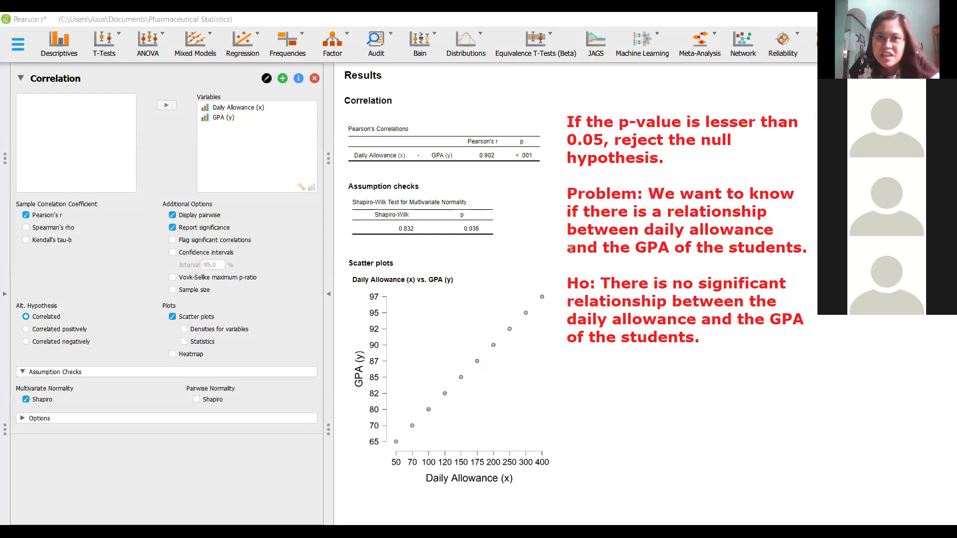
Draw a cross over the null hypothesis, then circle the correlation's p-value and add a check mark beside it.
left_click_drag(580, 278, 758, 336)
left_click_drag(777, 284, 583, 349)
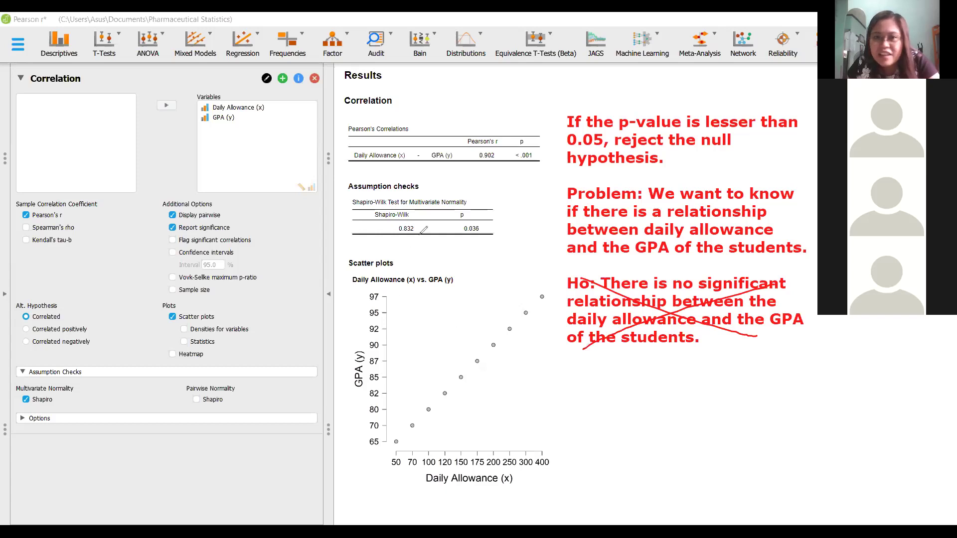
mouse_move(525, 148)
left_mouse_down()
mouse_move(516, 155)
mouse_move(529, 165)
mouse_move(524, 148)
left_mouse_up()
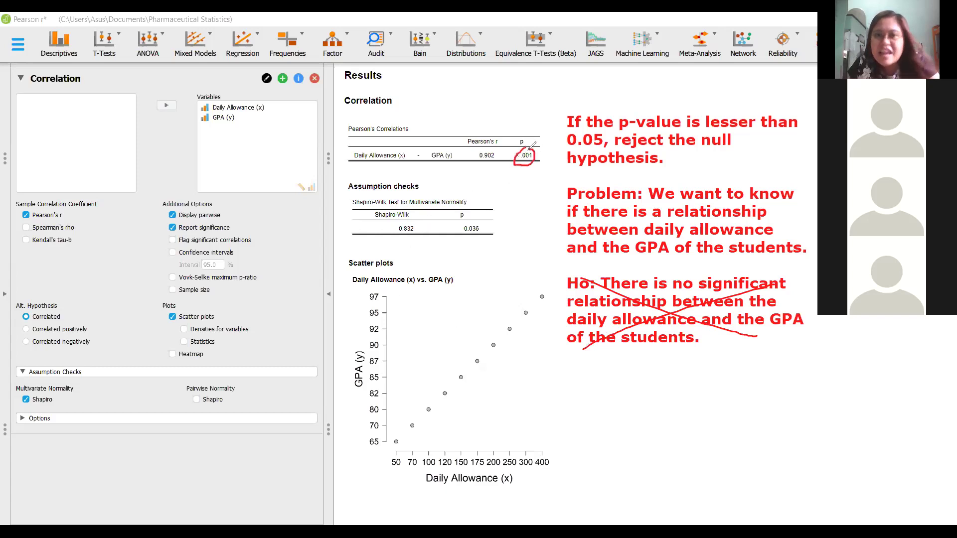
left_click_drag(475, 169, 527, 158)
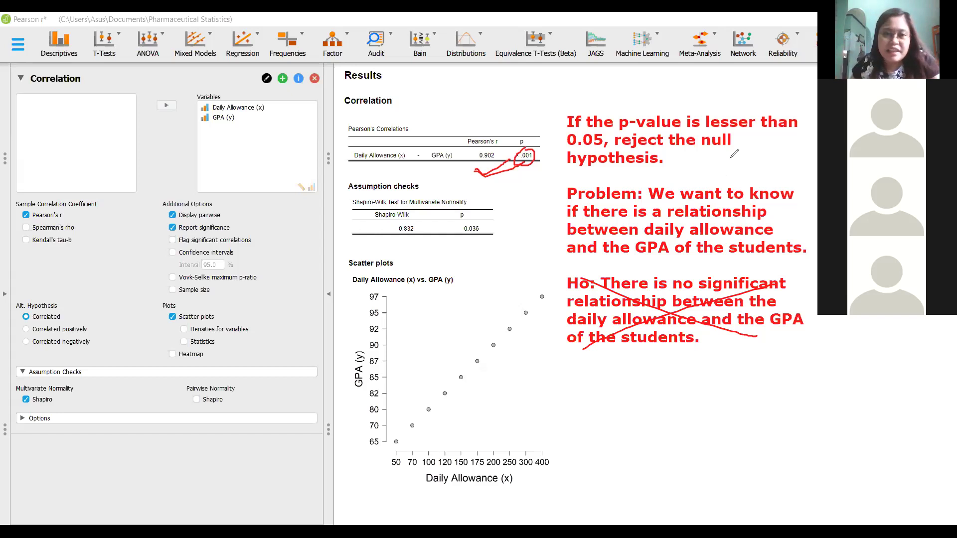
Circle the Shapiro-Wilk p-value with an arrow to the blank area below the annotation, and begin a black text note there with "Assu".
mouse_move(473, 239)
left_mouse_down()
mouse_move(605, 457)
mouse_move(592, 457)
mouse_move(603, 461)
mouse_move(613, 443)
left_mouse_up()
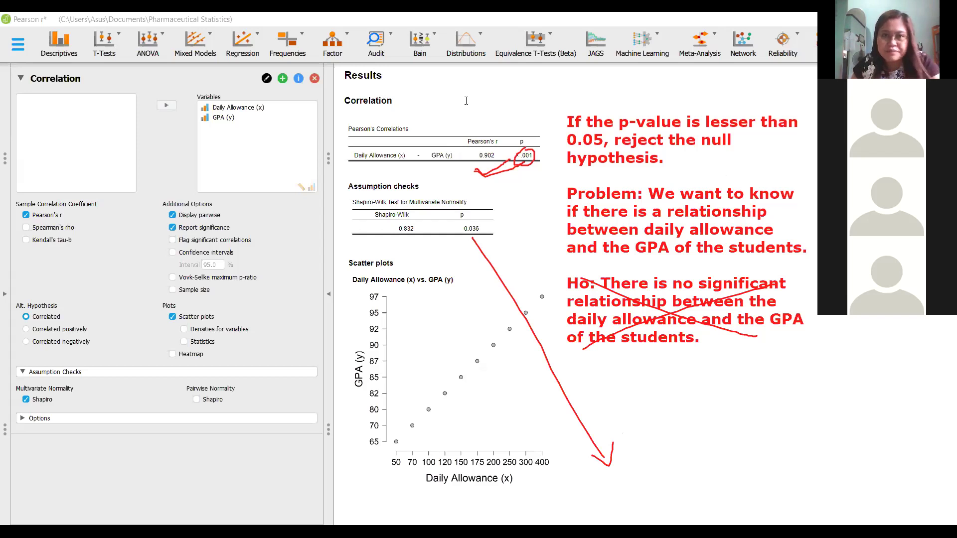
mouse_move(478, 204)
left_mouse_down()
mouse_move(450, 227)
mouse_move(493, 235)
left_mouse_up()
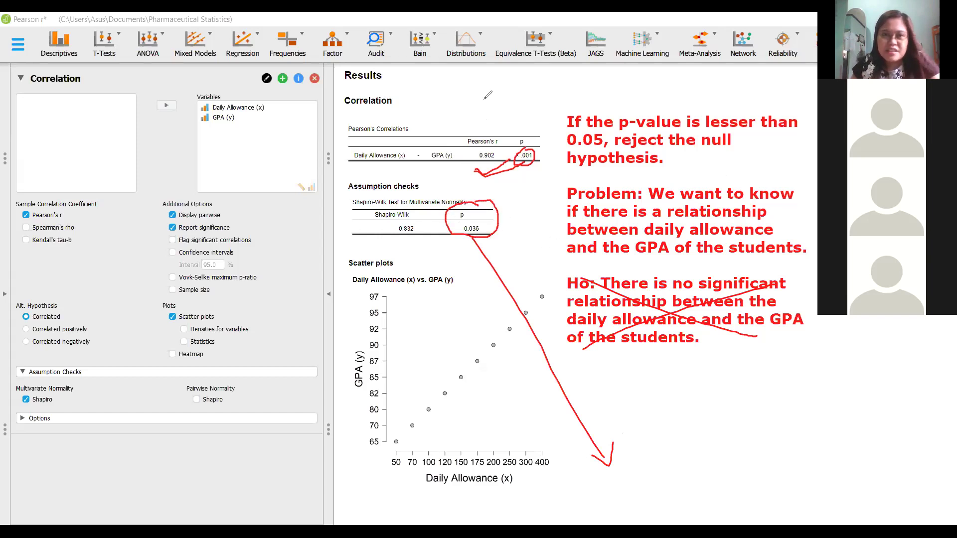
left_click(638, 405)
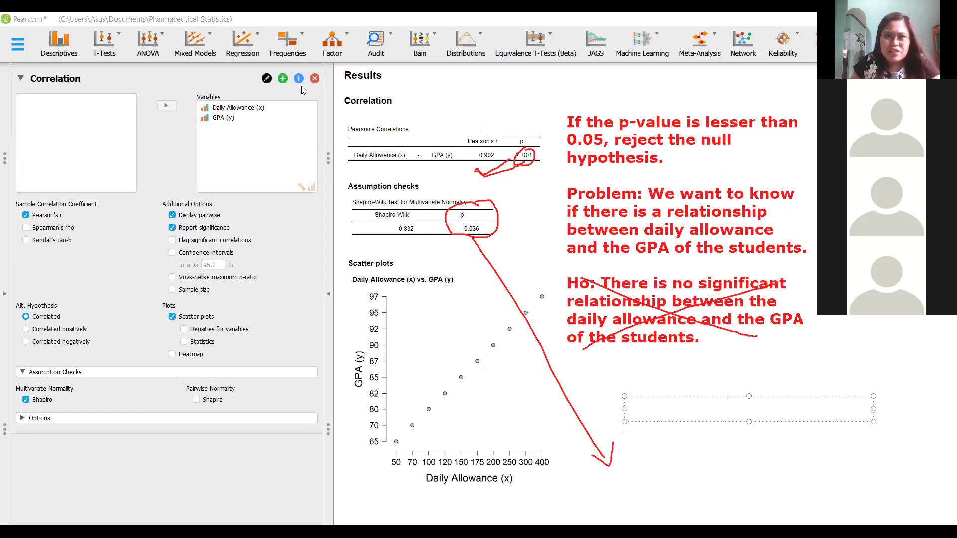
key("Escape")
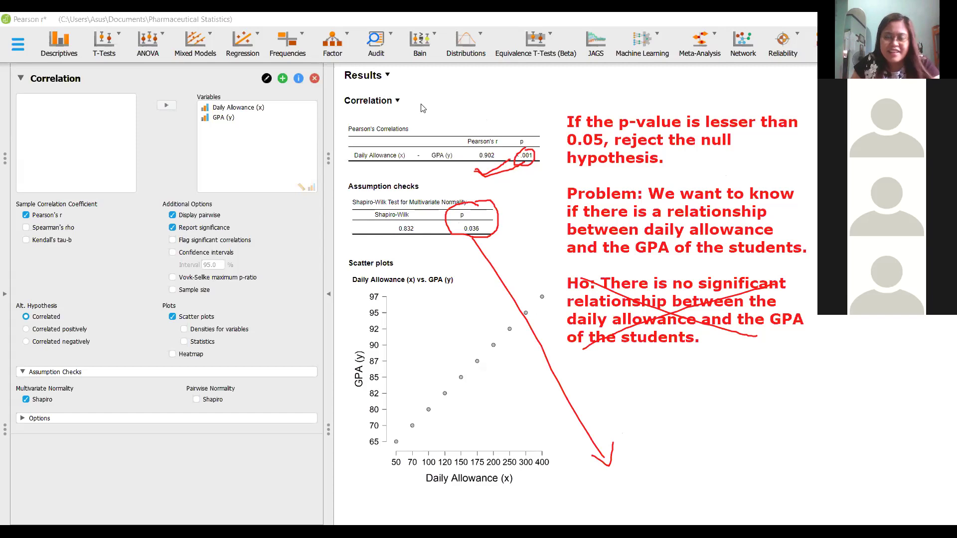
left_click(645, 431)
type("Assu")
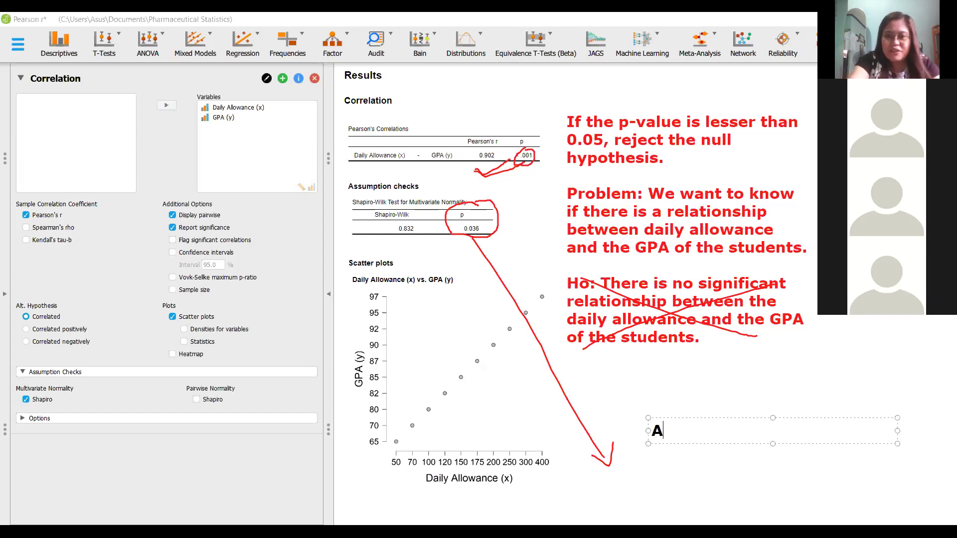
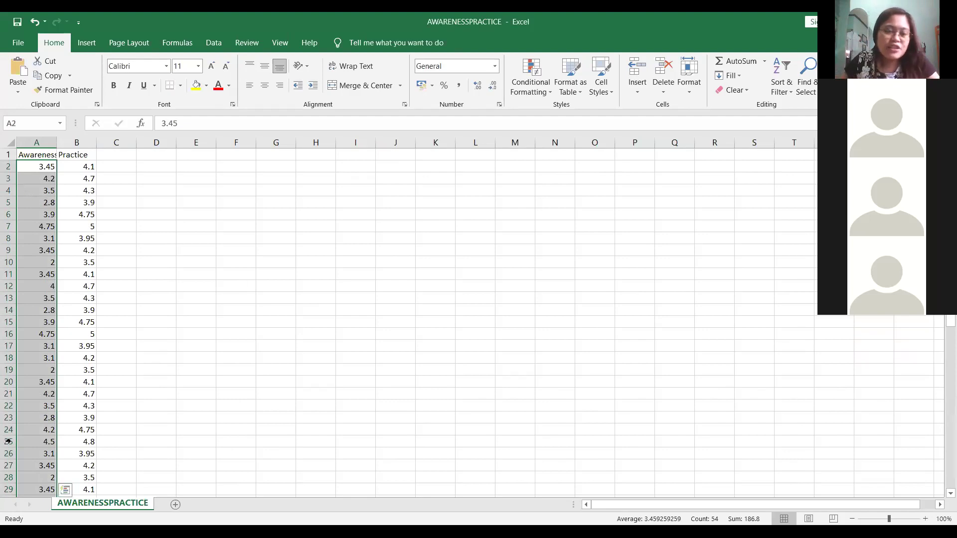
In the AWARENESSPRACTICE workbook in Excel, select the Practice values from B2 to the last entry and look through them.
left_click(93, 168)
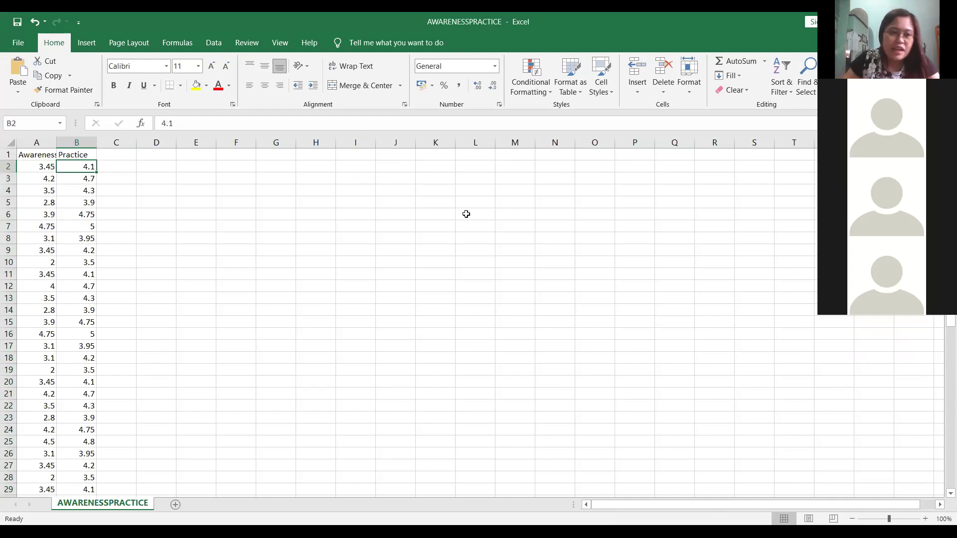
key("ctrl+shift+Down")
scroll(157, 274, "up", 10)
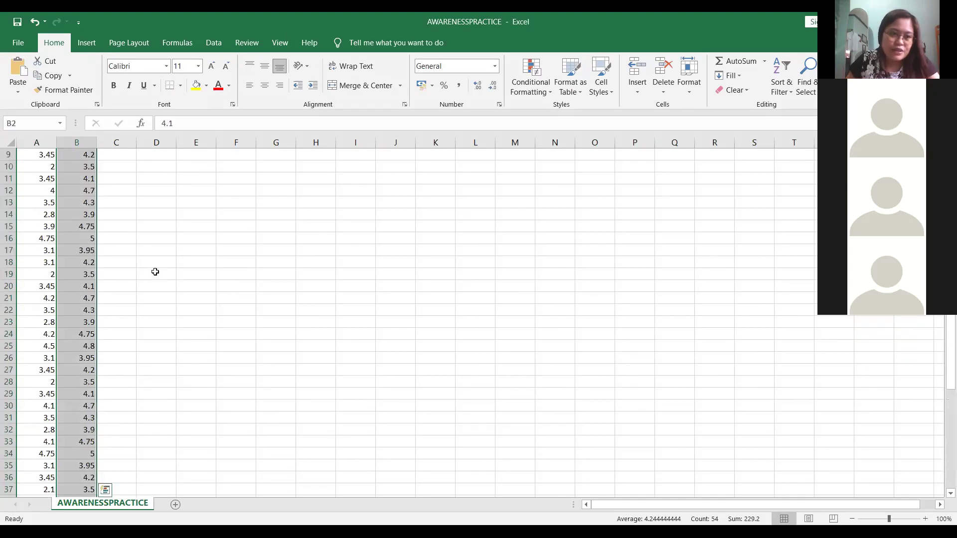
left_click(189, 211)
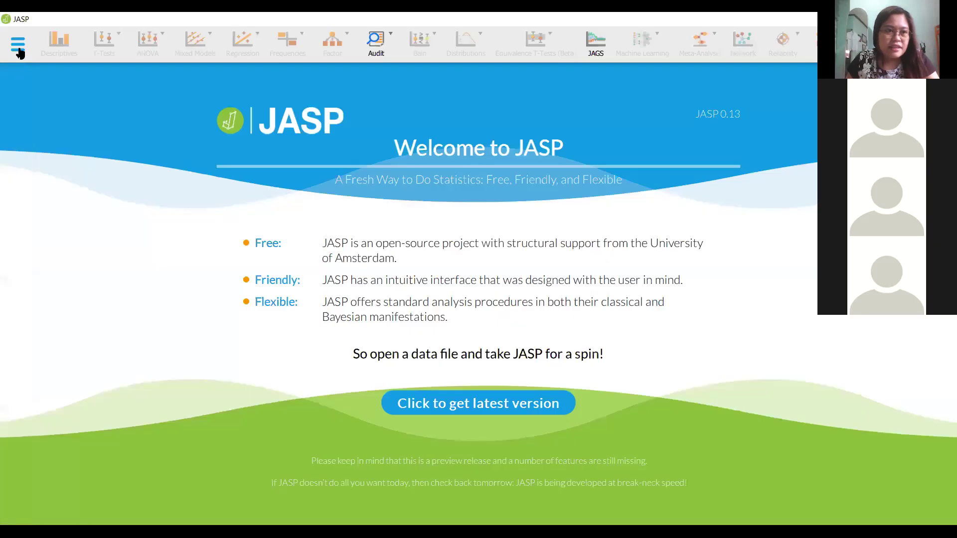
In JASP, open the AWARENESSPRACTICE data file from the Research Capability Building folder.
left_click(12, 44)
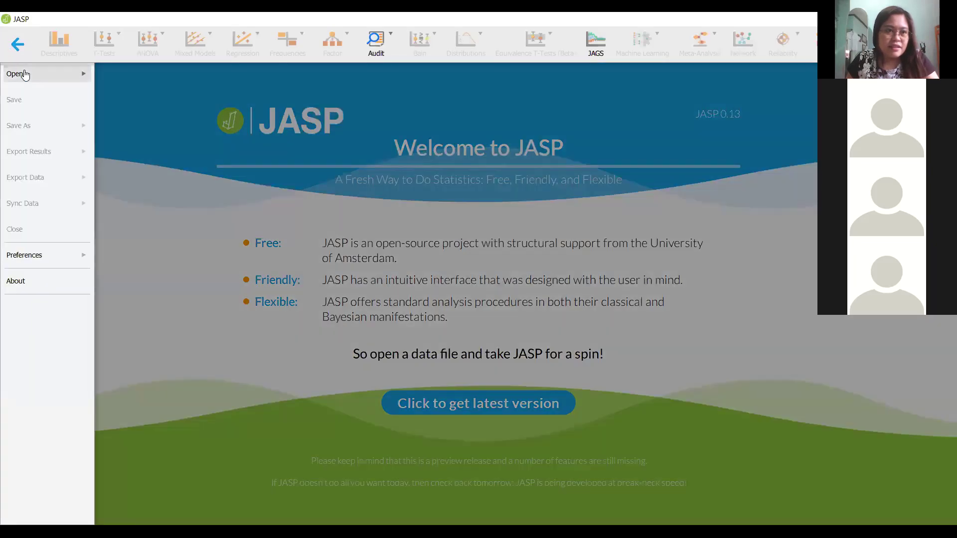
left_click(175, 106)
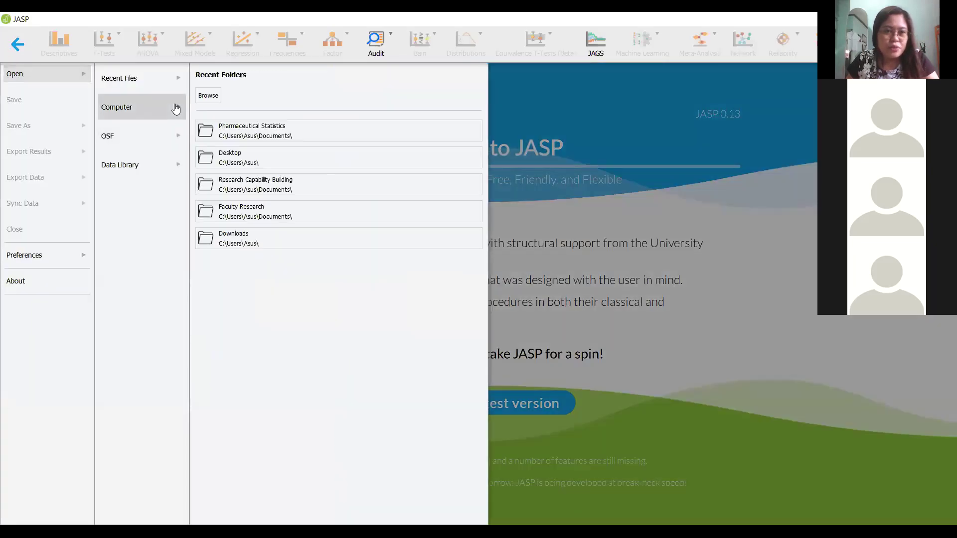
left_click(259, 193)
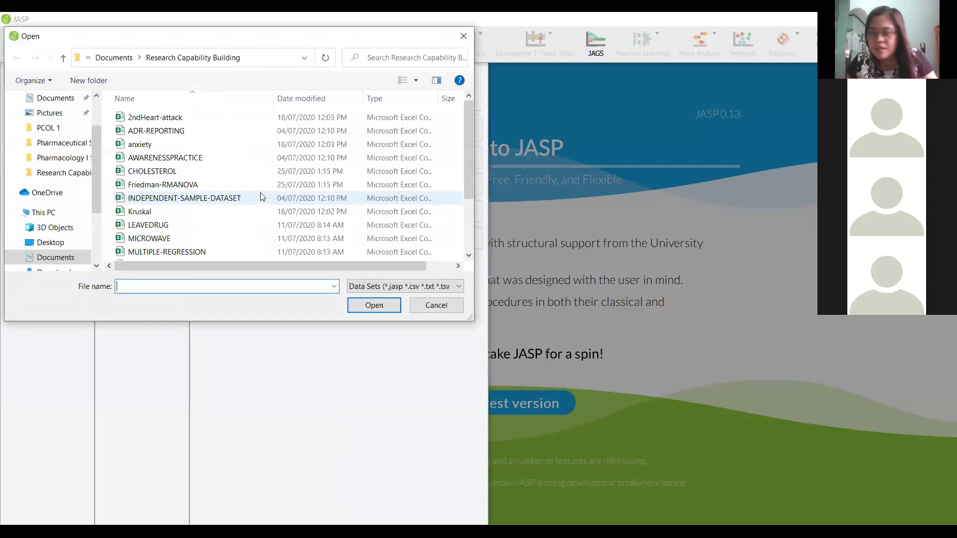
left_click(169, 159)
left_click(398, 305)
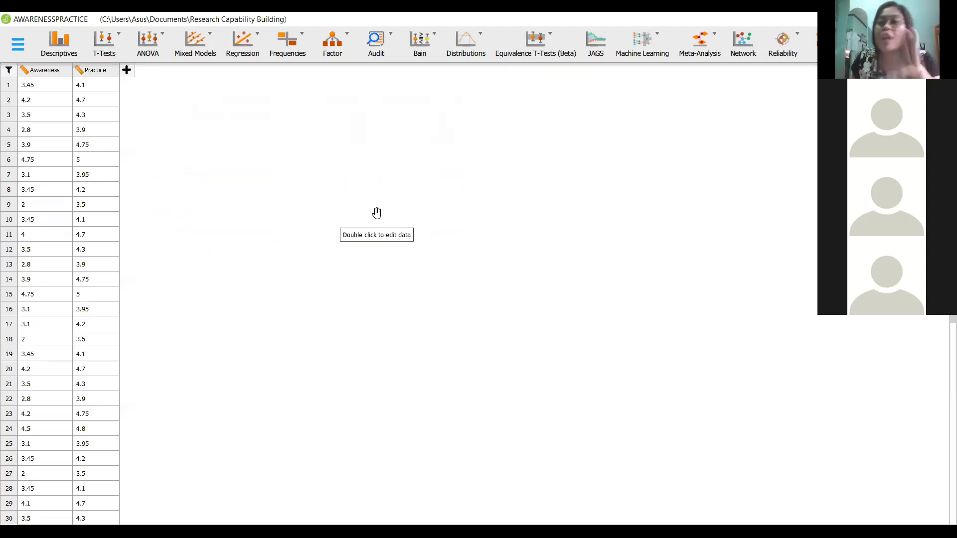
Create a classical correlation analysis with Awareness and Practice as its variables.
left_click(249, 44)
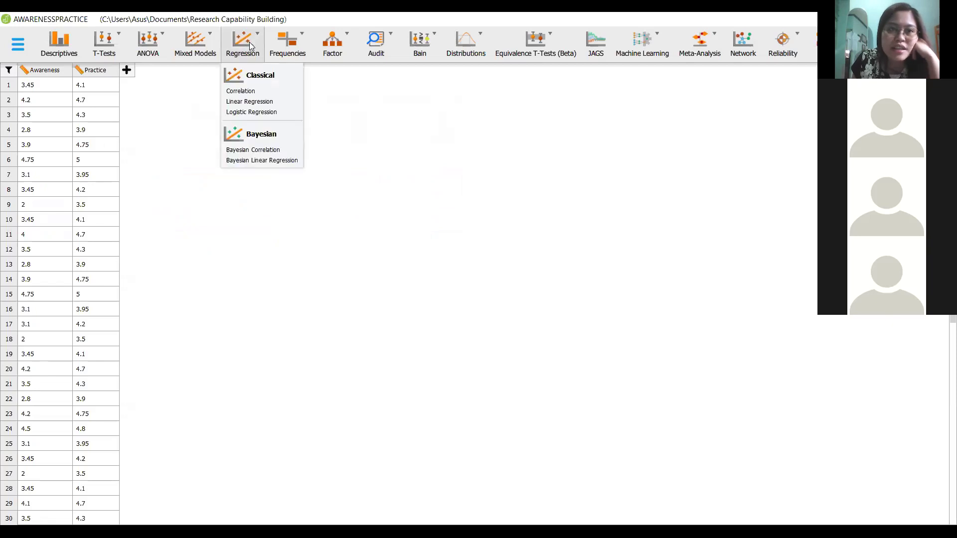
left_click(254, 91)
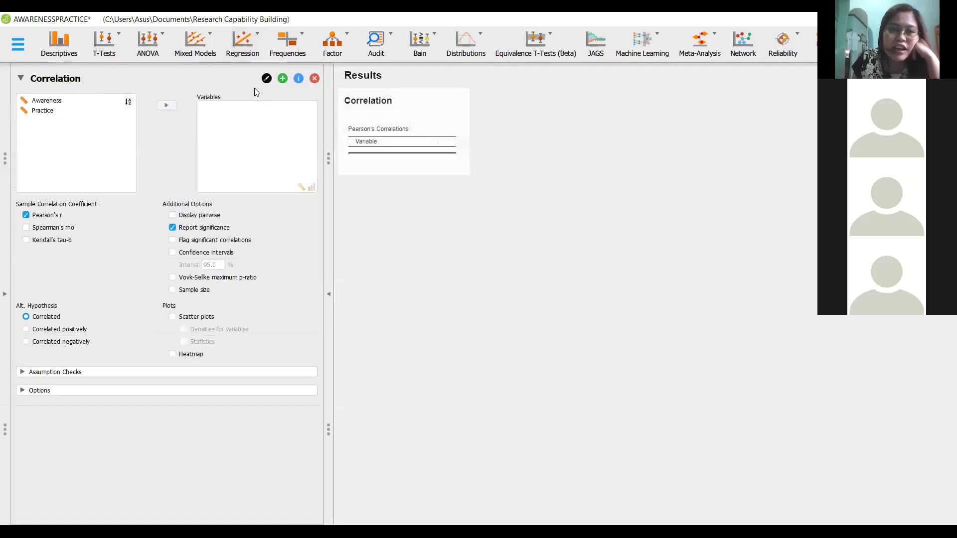
left_click(70, 102)
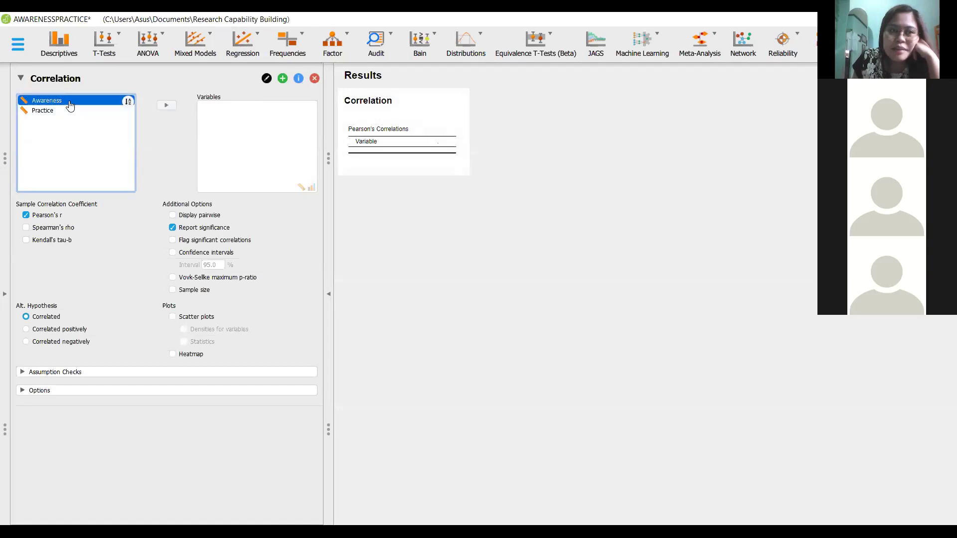
left_click(165, 107)
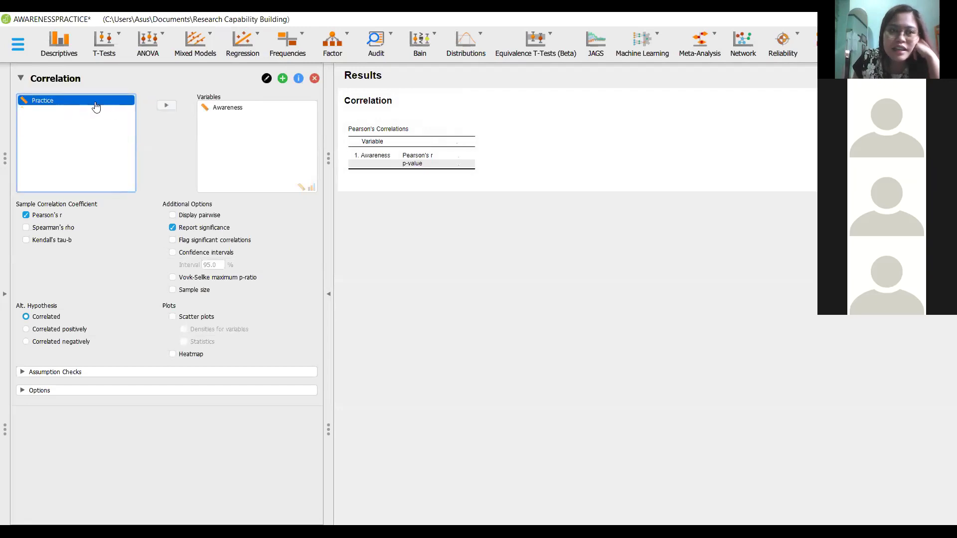
left_click(166, 106)
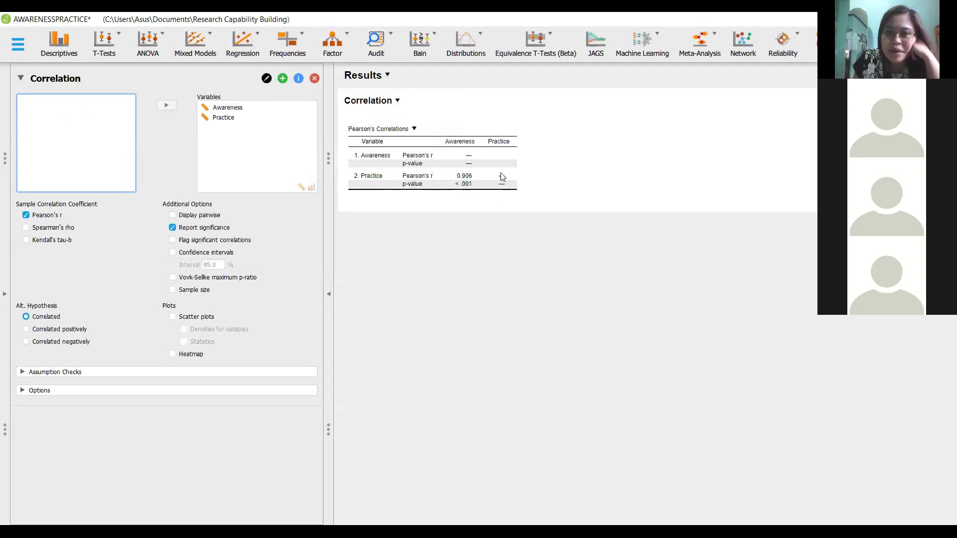
Display the correlation table pairwise and circle its Pearson's r and p values in red.
left_click(173, 216)
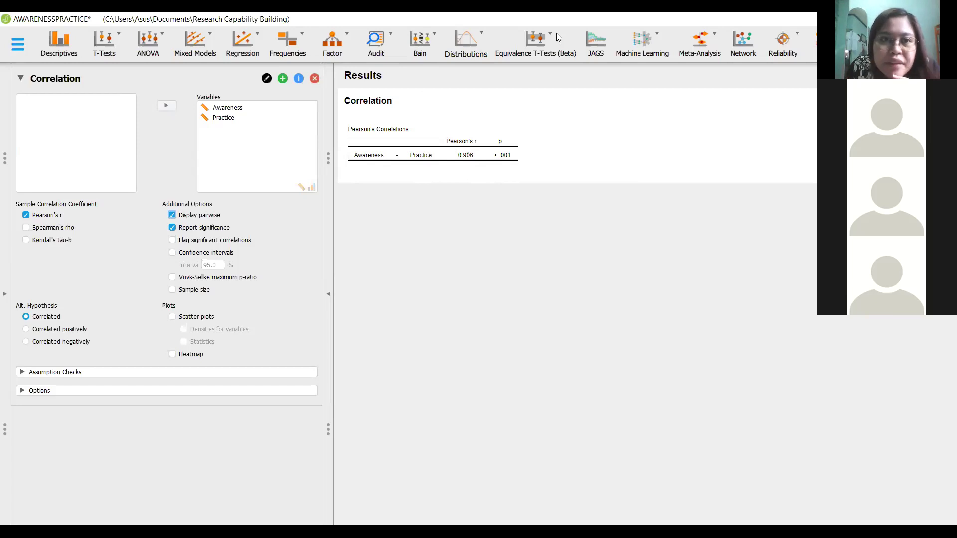
mouse_move(466, 146)
left_mouse_down()
mouse_move(477, 157)
mouse_move(476, 145)
left_mouse_up()
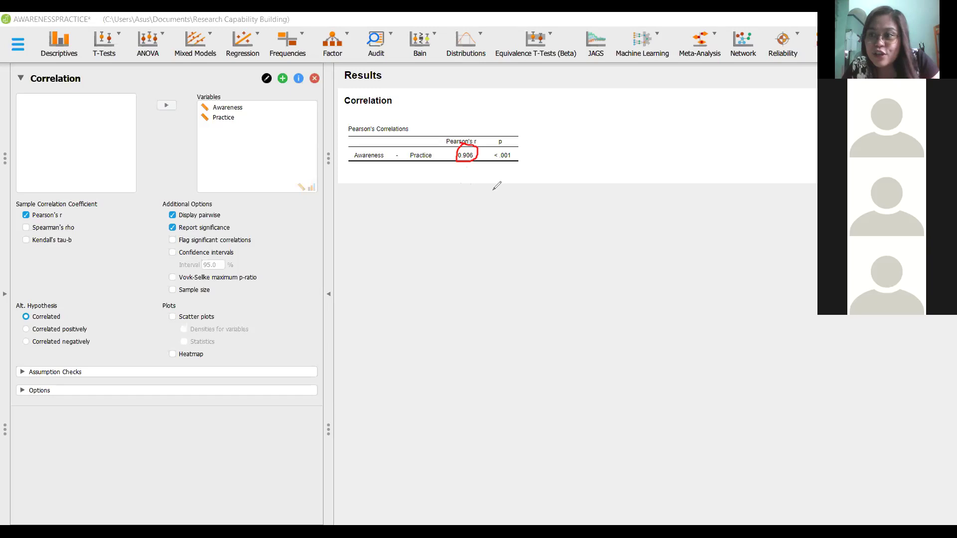
mouse_move(487, 127)
left_mouse_down()
mouse_move(501, 172)
mouse_move(519, 131)
mouse_move(476, 130)
left_mouse_up()
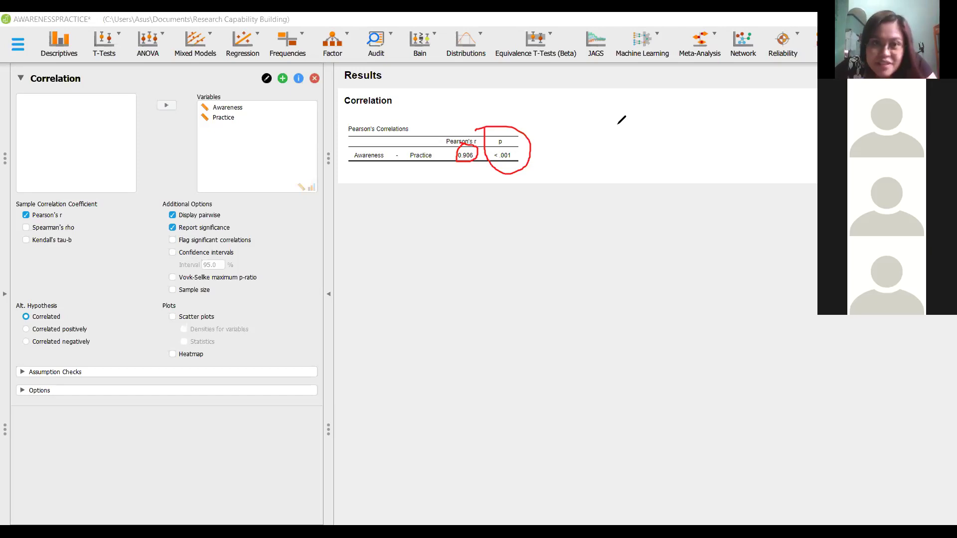
Add scatter plots and the Shapiro tests for both multivariate and pairwise normality to the Awareness–Practice correlation.
left_click(173, 317)
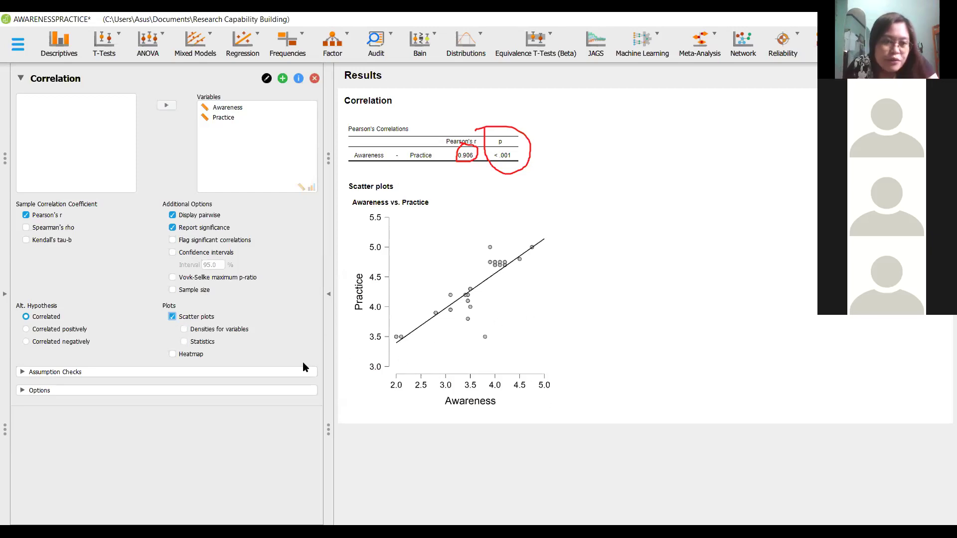
left_click(212, 373)
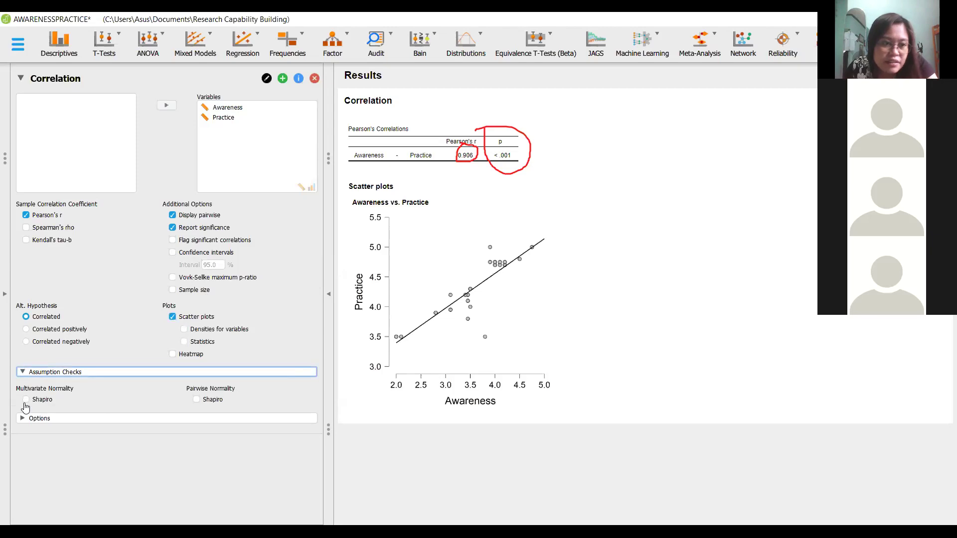
left_click(29, 400)
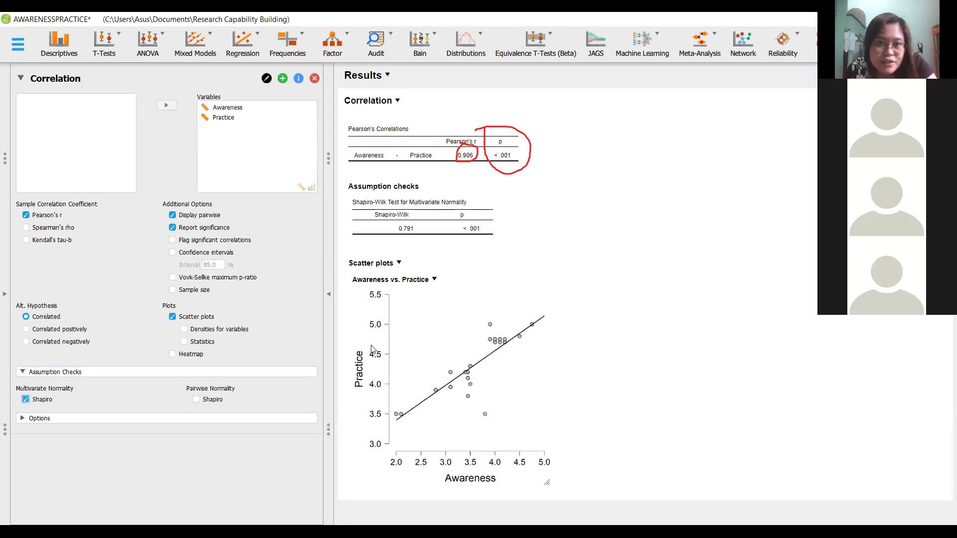
left_click(196, 400)
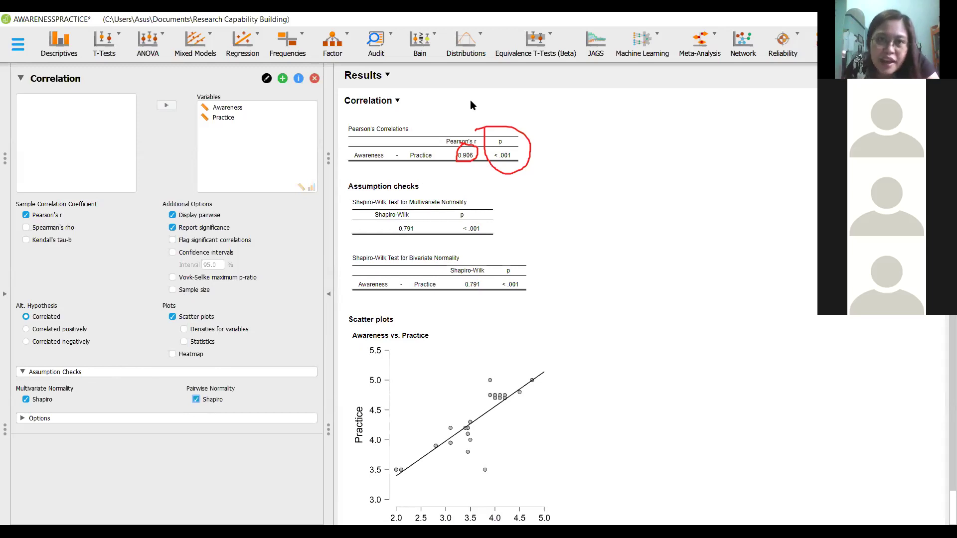
Draw a large cross over the two Shapiro-Wilk tables and a line beneath the Pearson's correlation table.
left_click_drag(375, 202, 492, 322)
left_click_drag(502, 221, 364, 298)
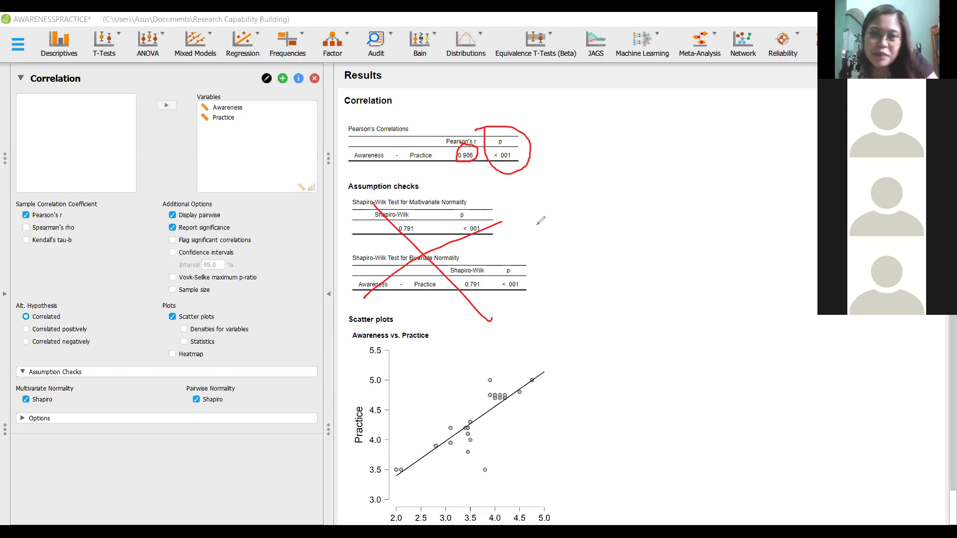
left_click_drag(437, 182, 552, 184)
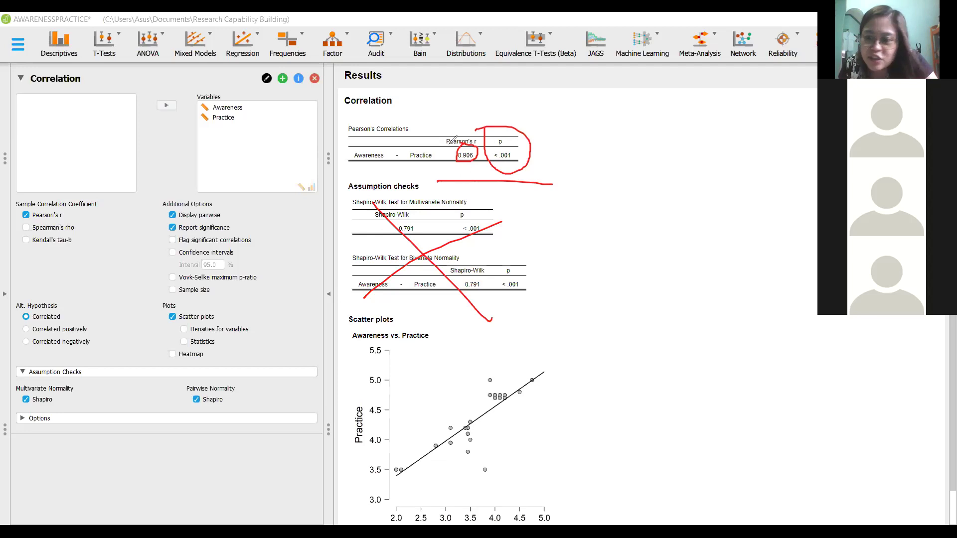